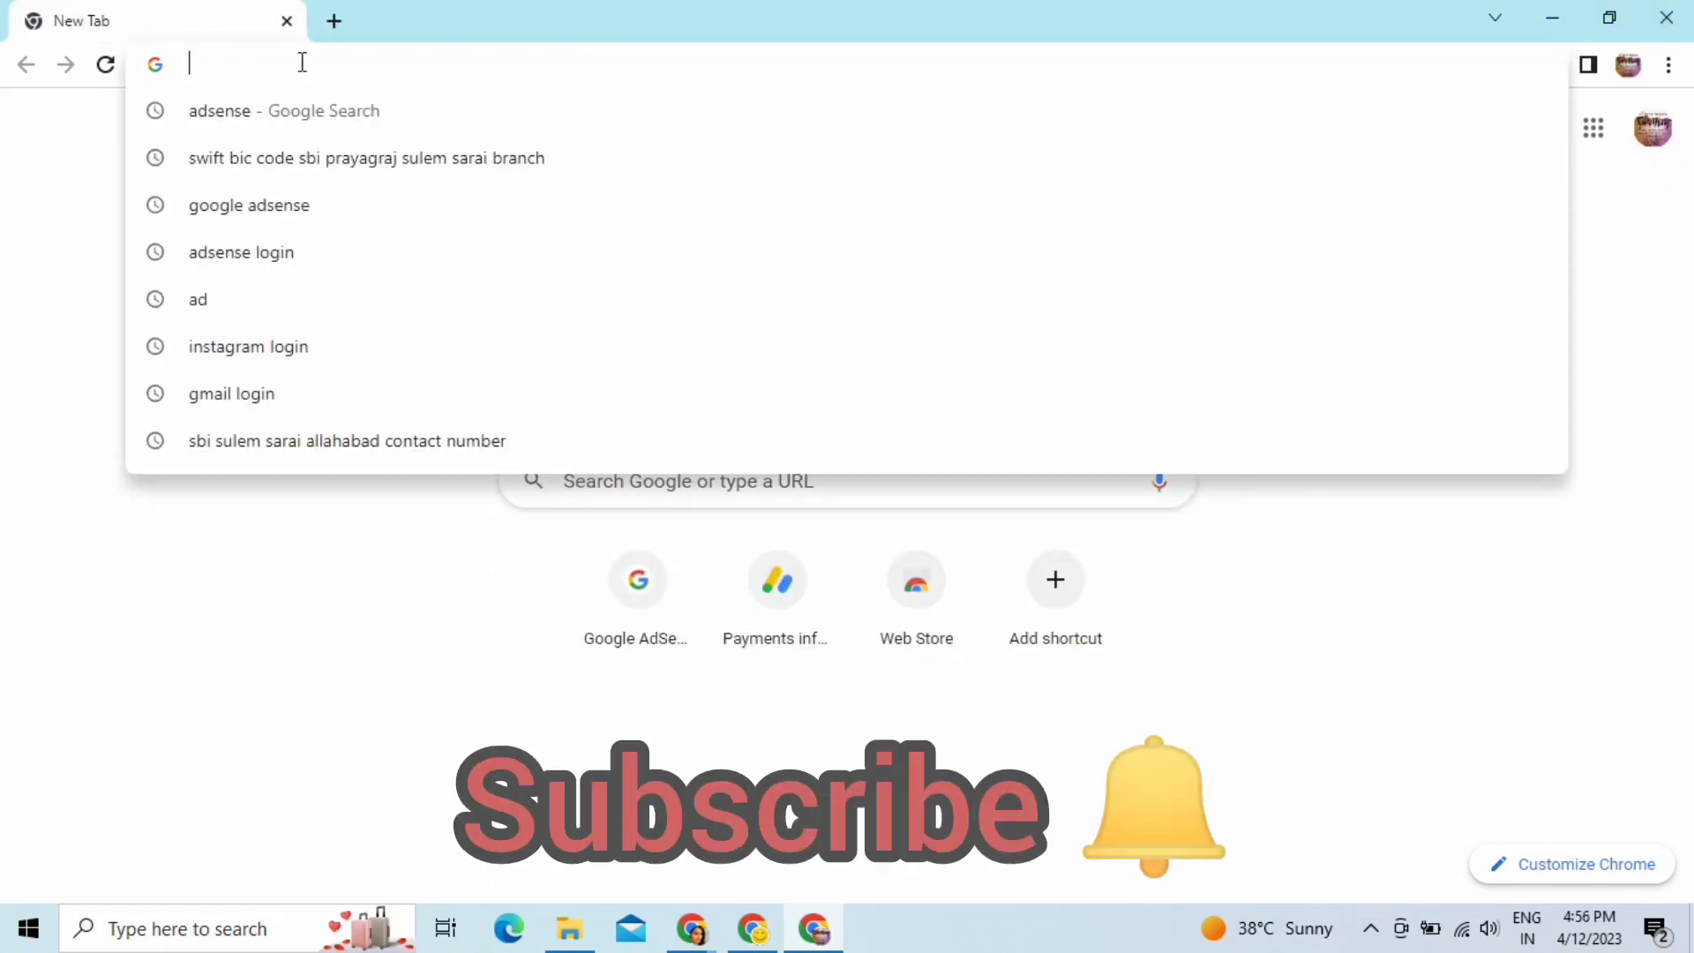
Step: Search 'gmail login' in Chrome and open the Gmail inbox from the results
text(gmail login)
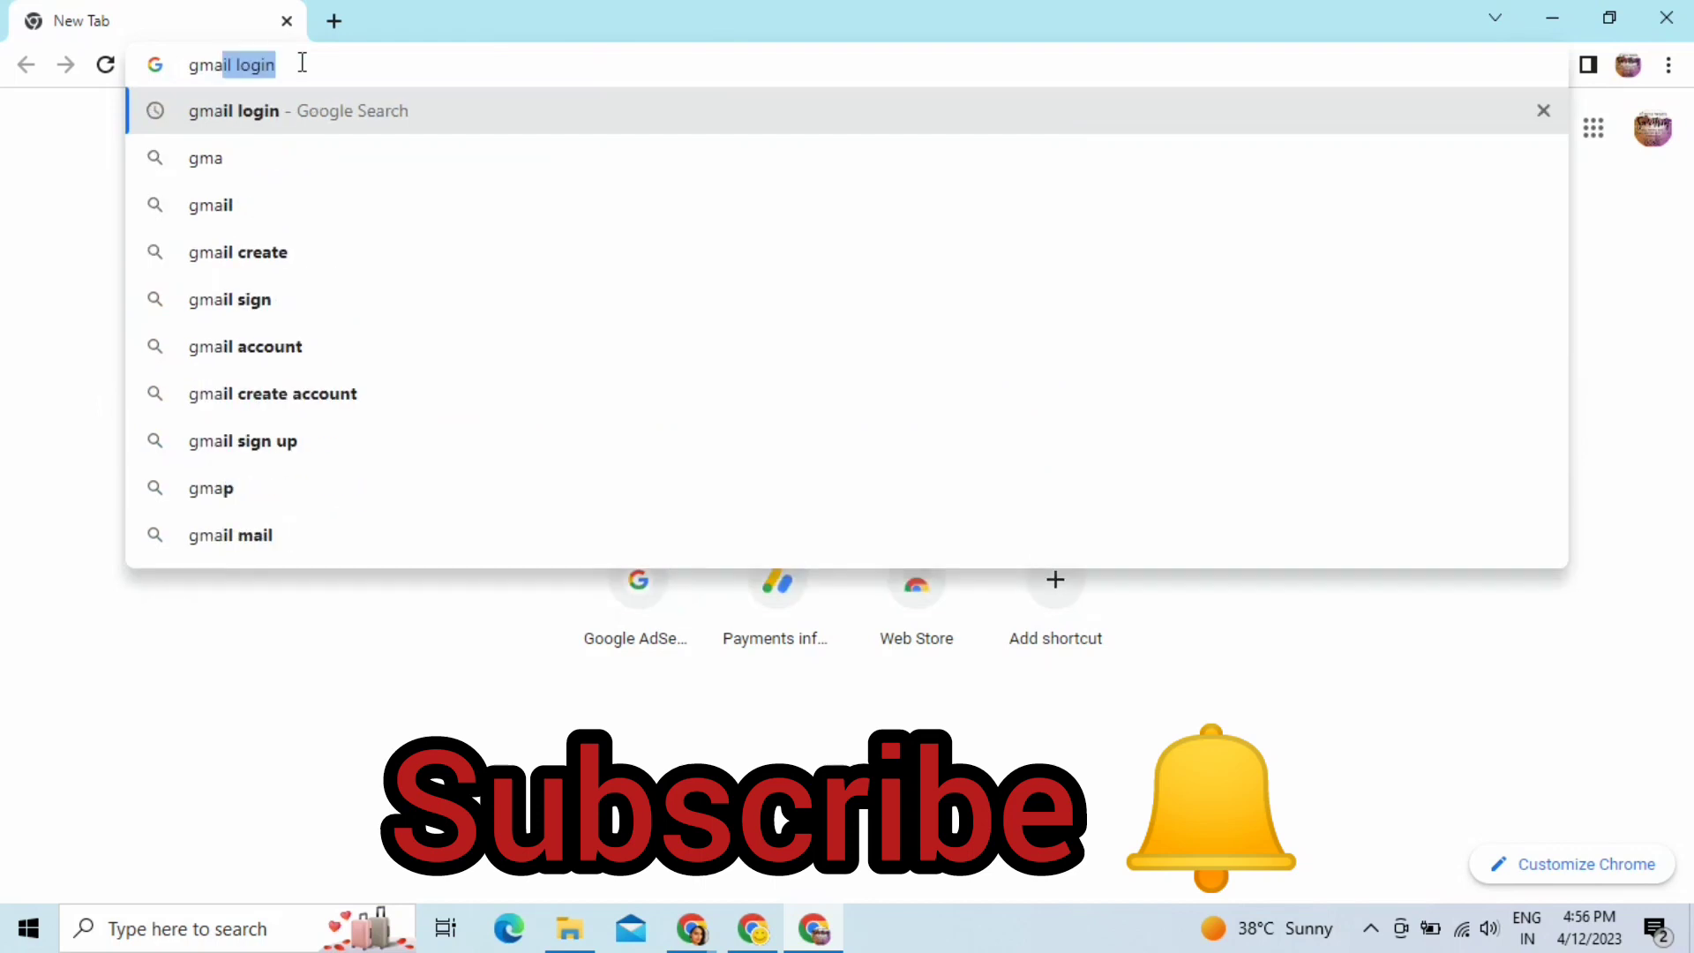
key(Return)
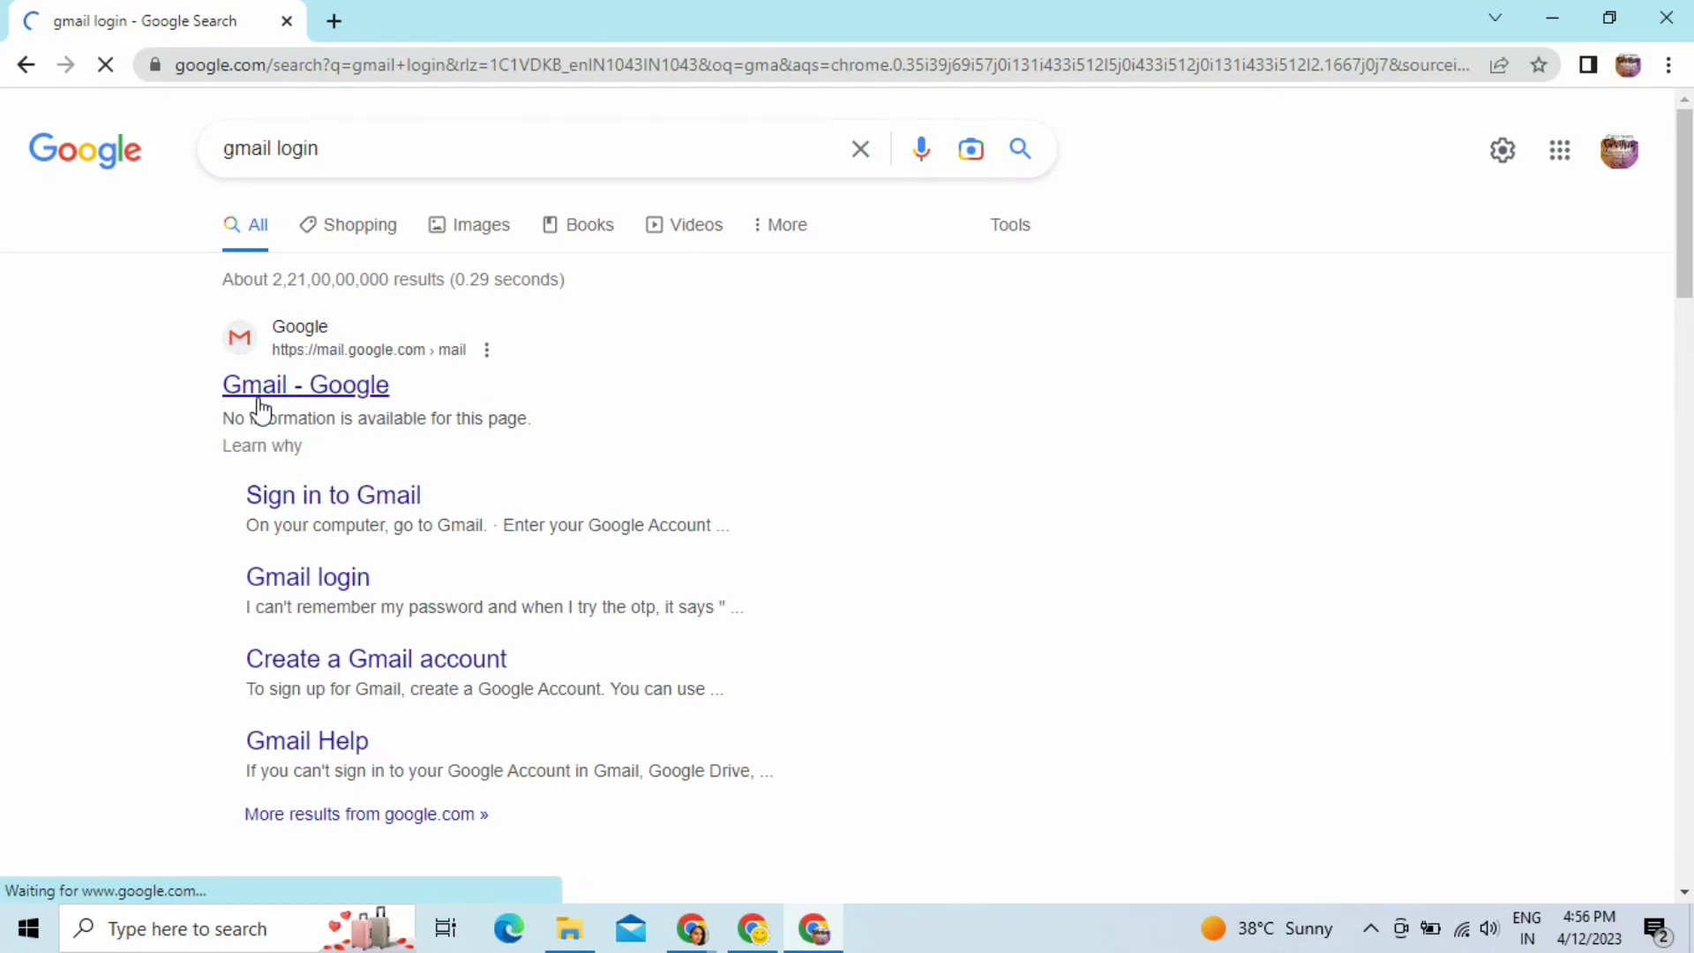
click(261, 388)
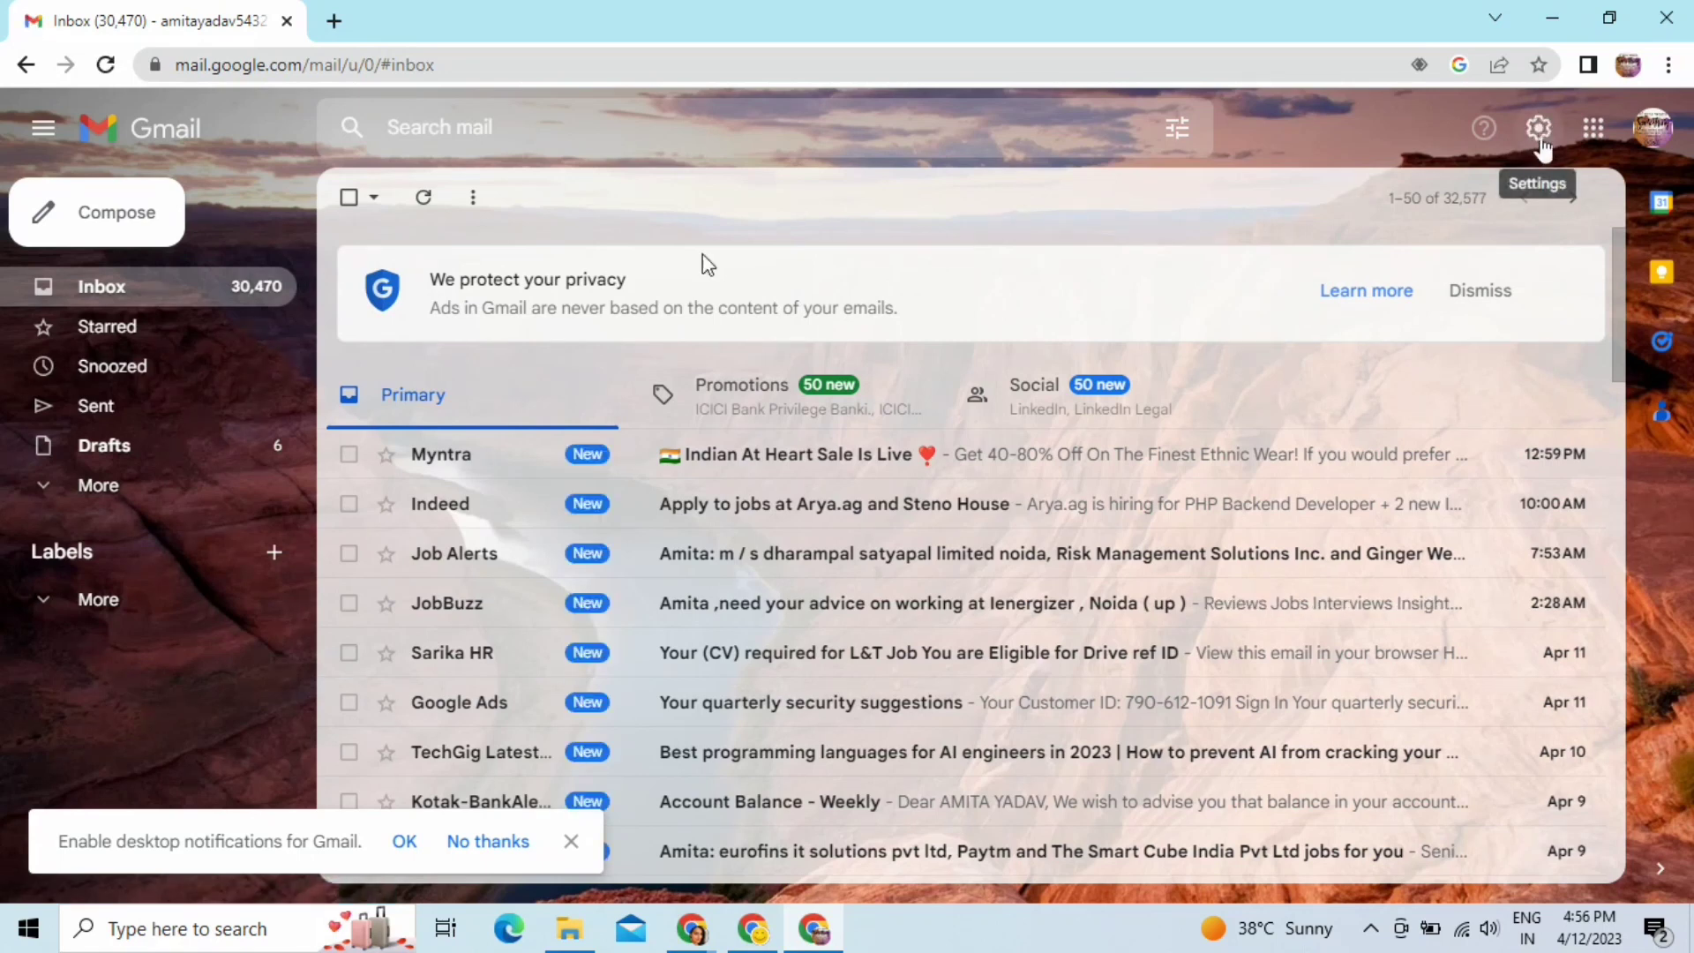
Step: Close the stray new message and open Gmail's full settings page, dismissing the notifications prompt
click(104, 231)
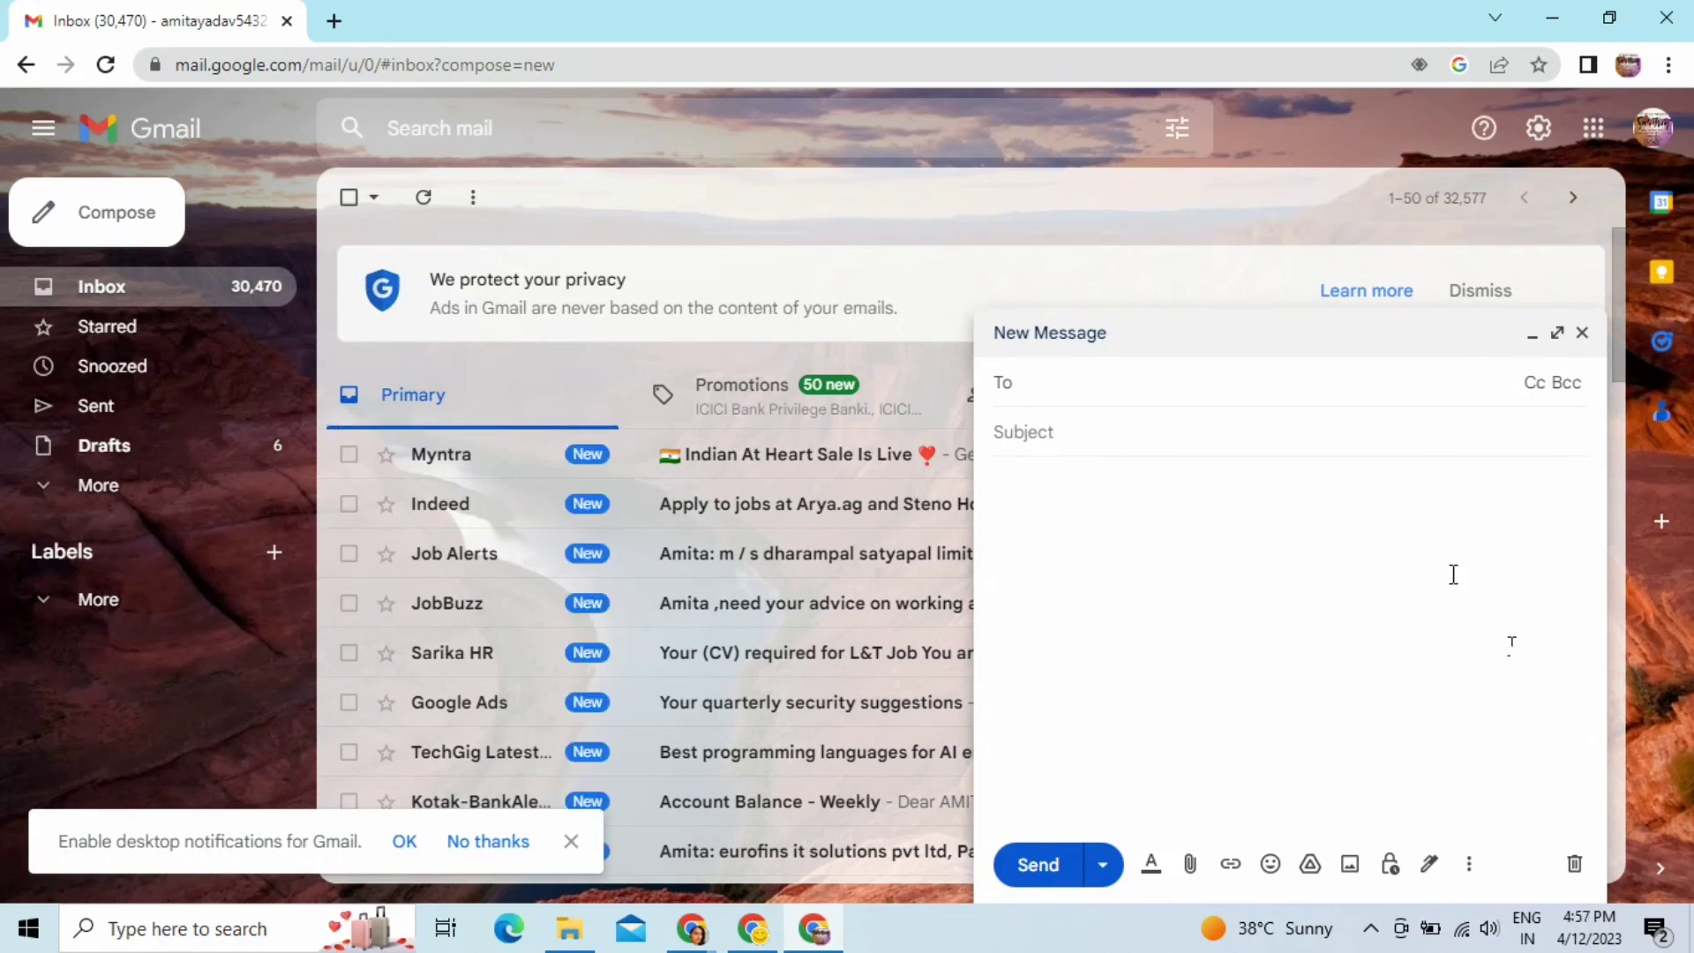
click(1581, 332)
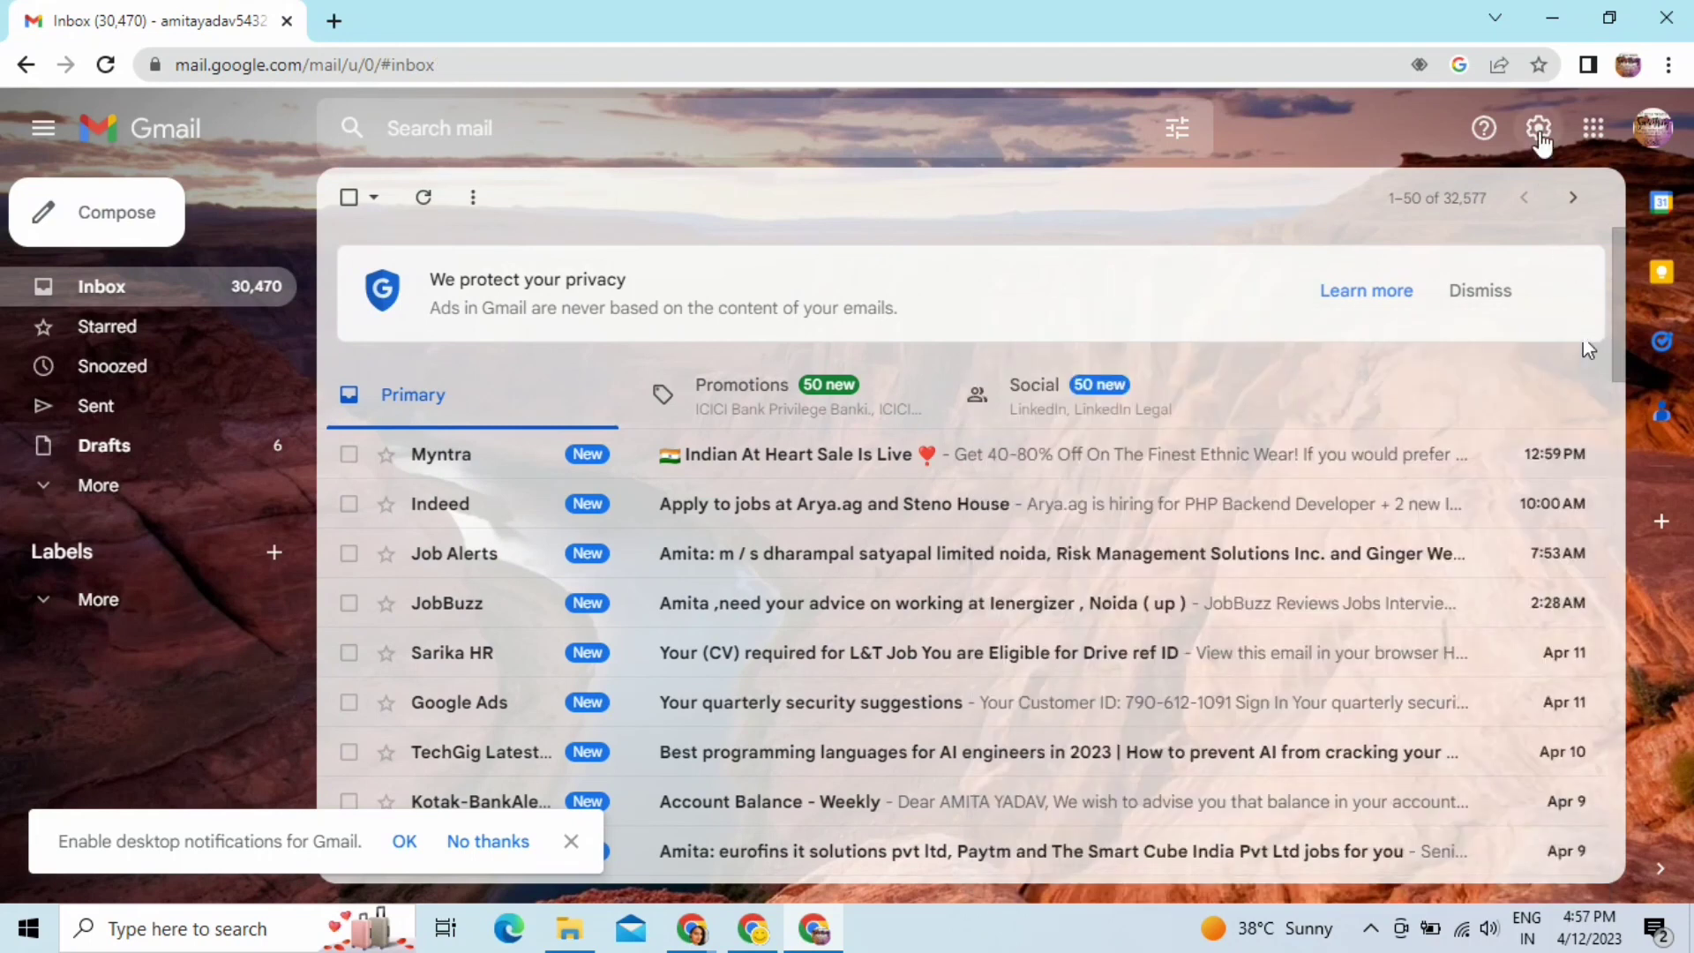
click(1537, 133)
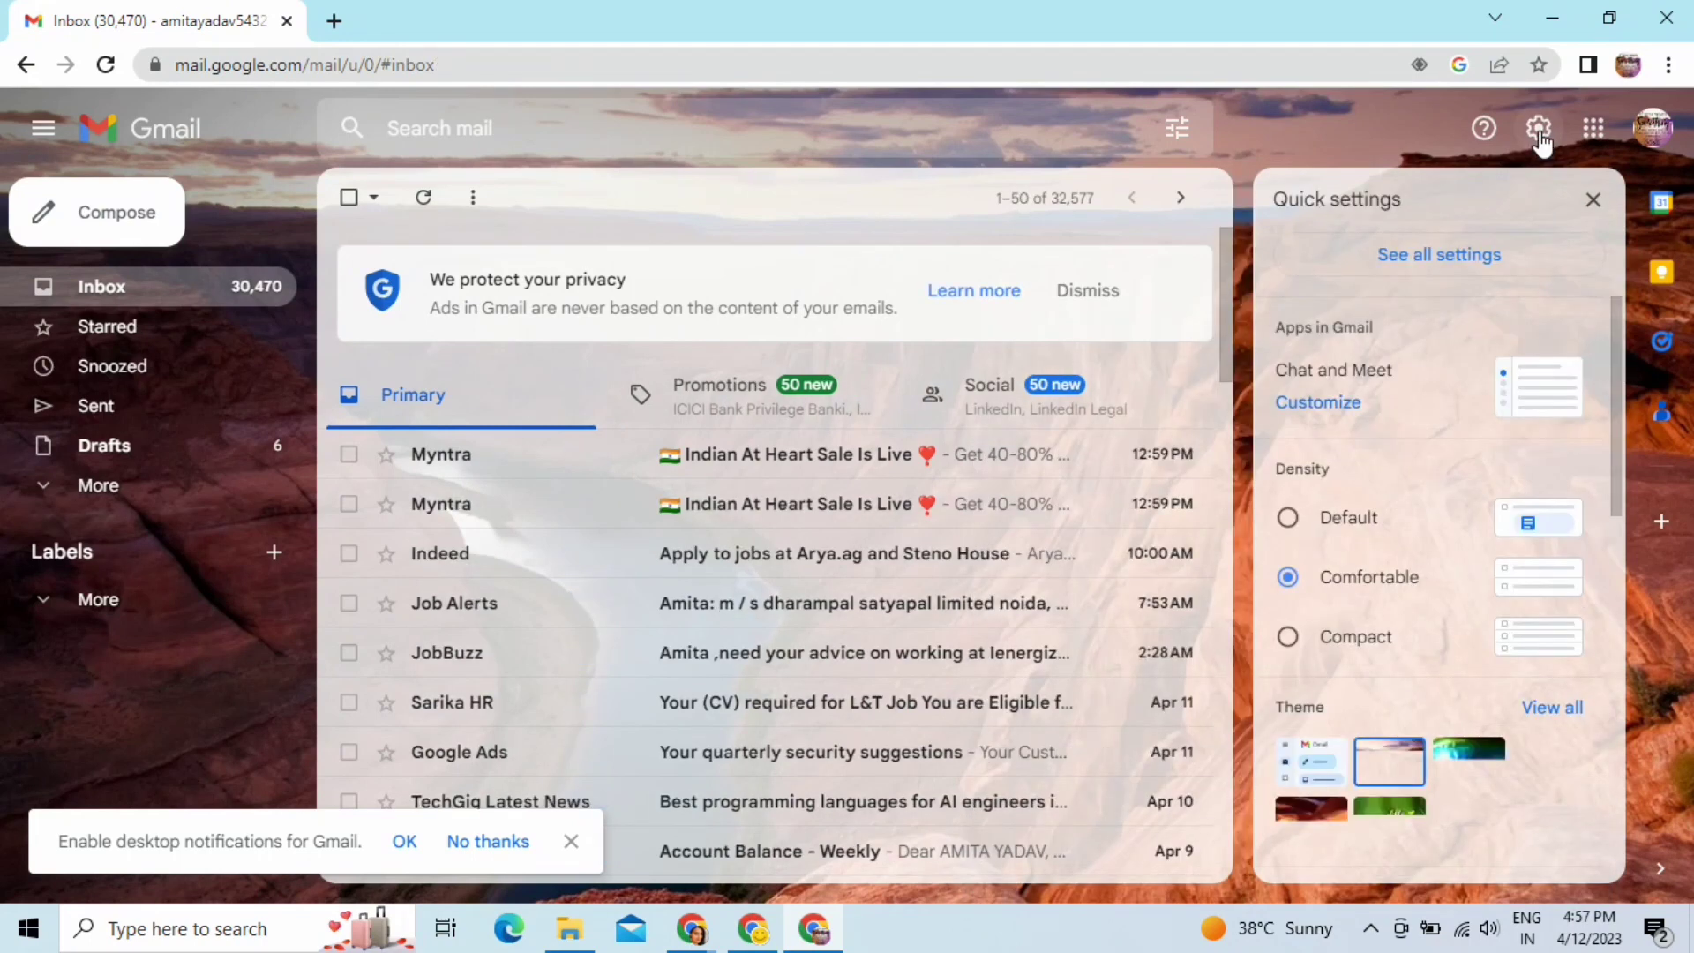
click(1432, 257)
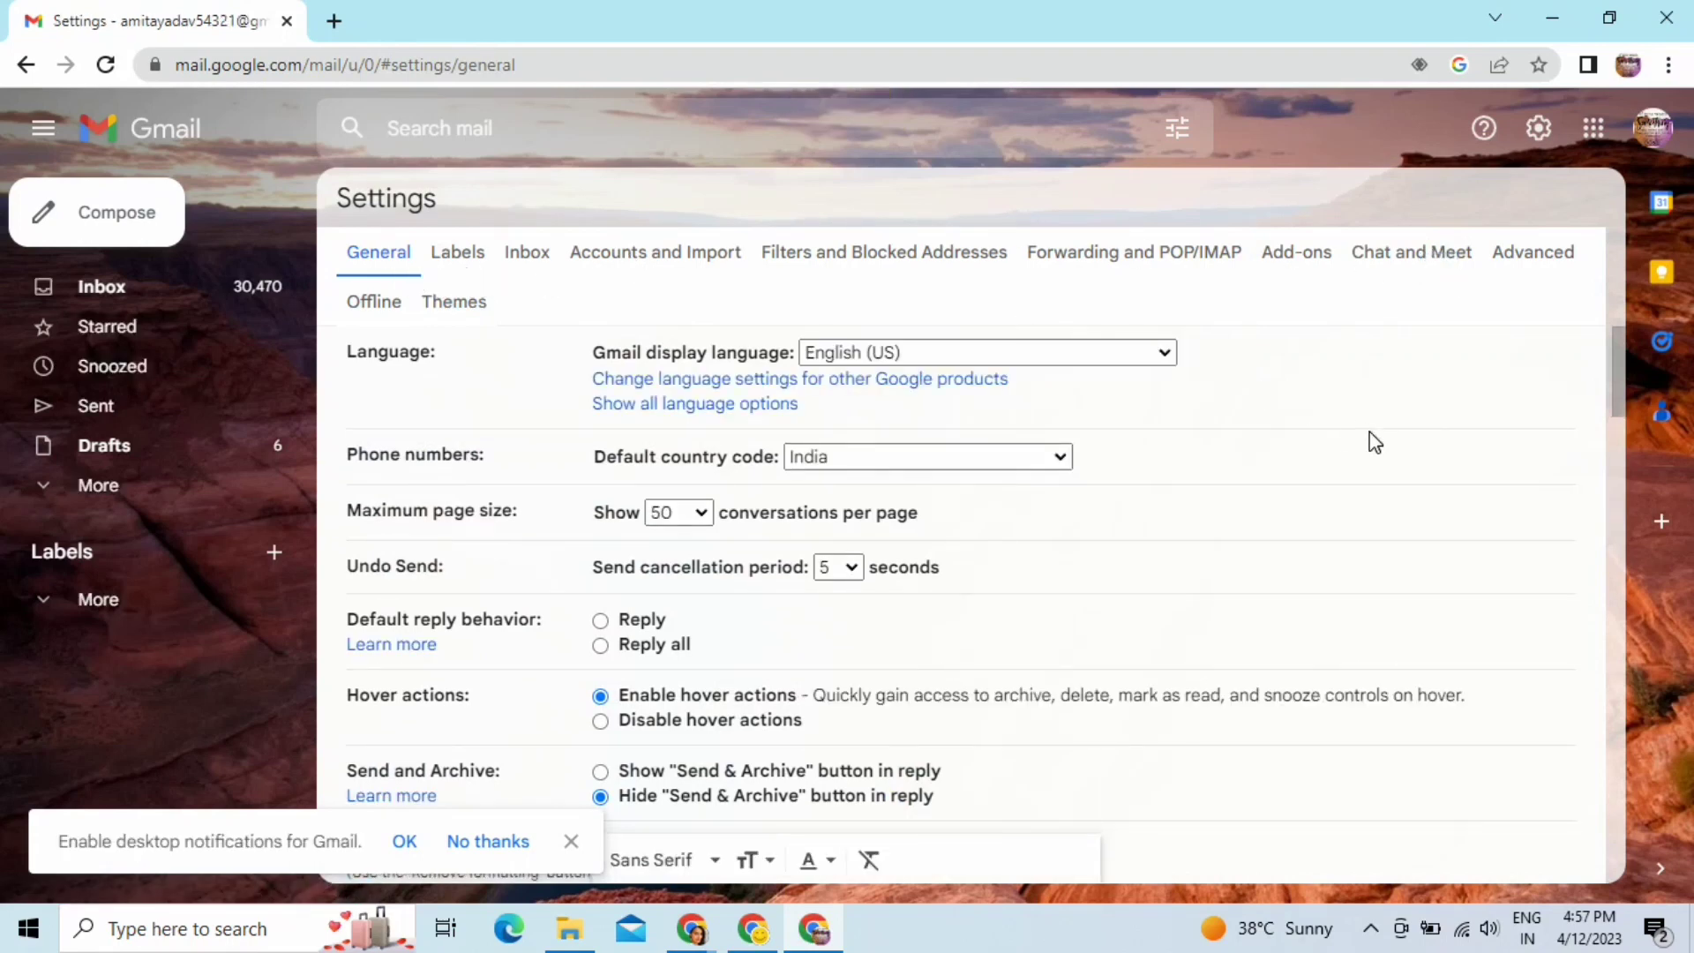
scroll(1374, 446, down, 4)
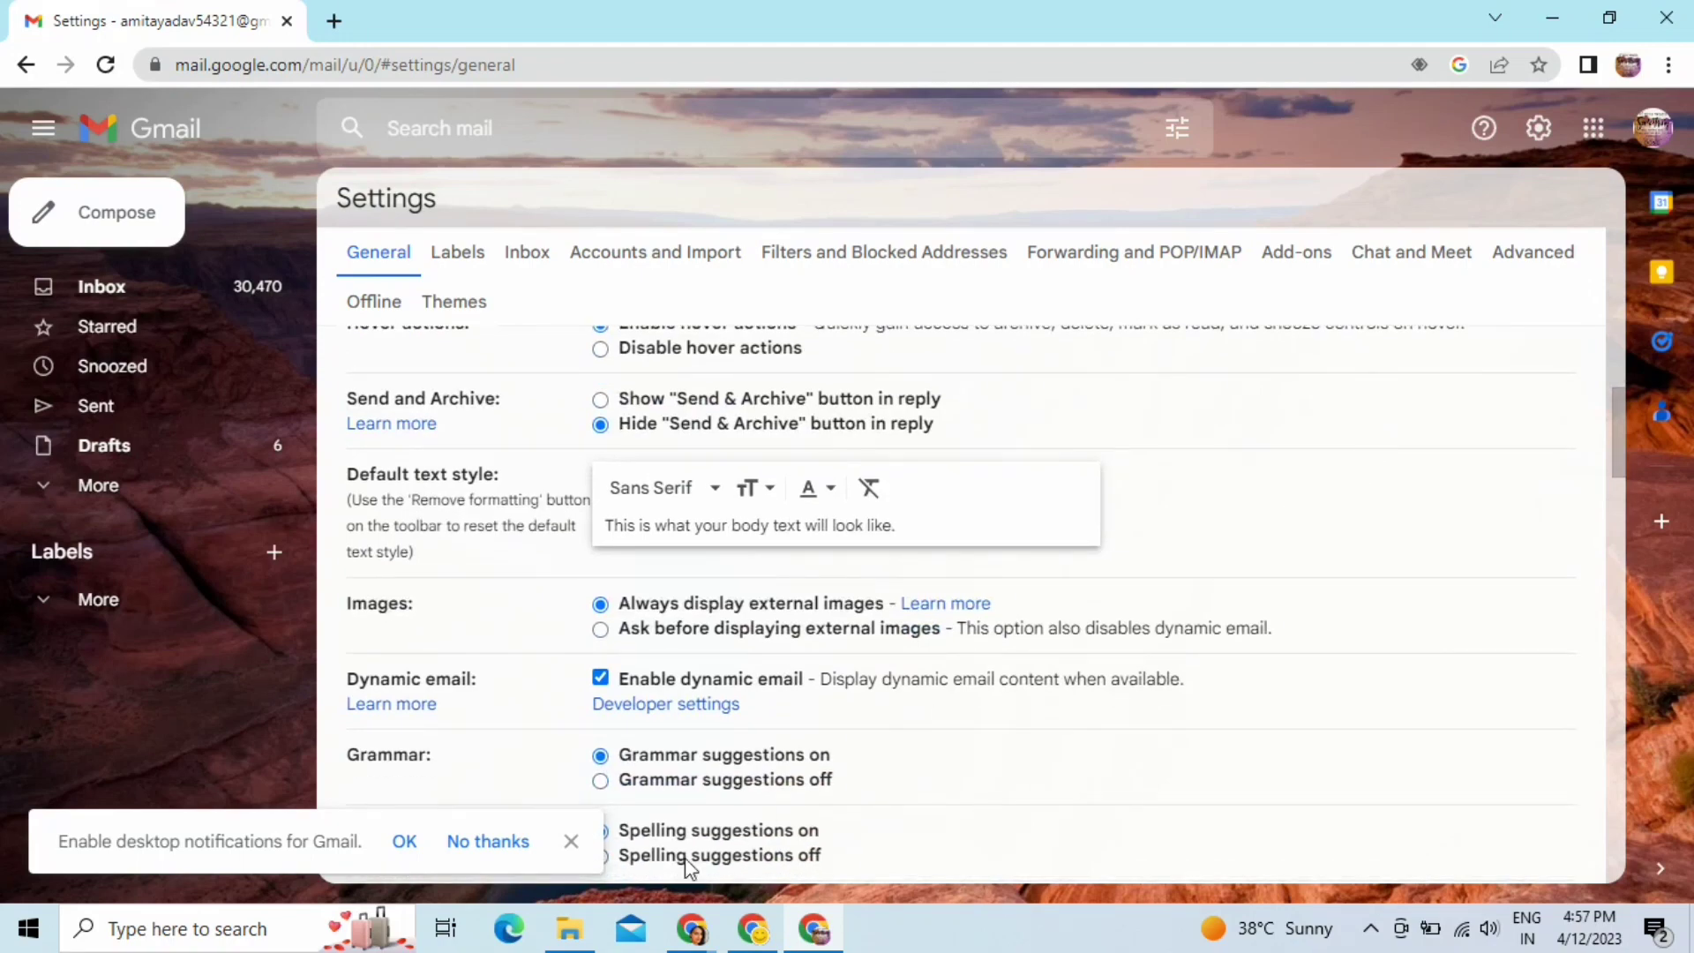
click(571, 841)
scroll(864, 639, up, 3)
scroll(865, 641, up, 1)
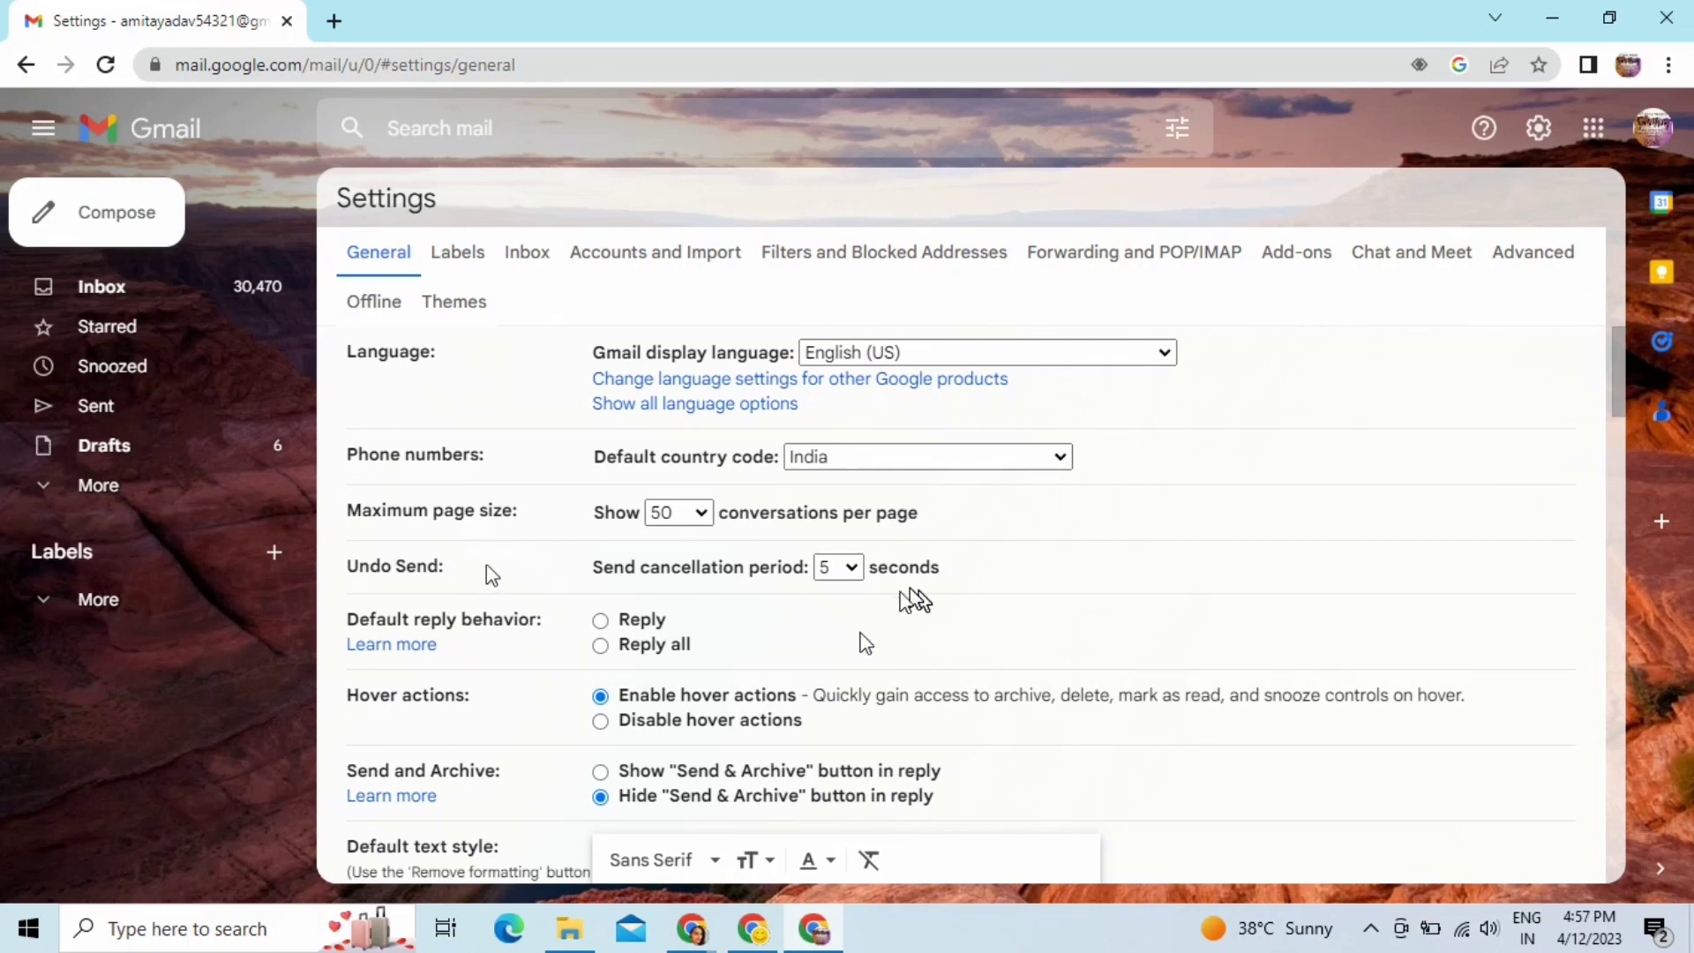
Step: Set the Send cancellation period to 30 seconds and save the changes
click(850, 569)
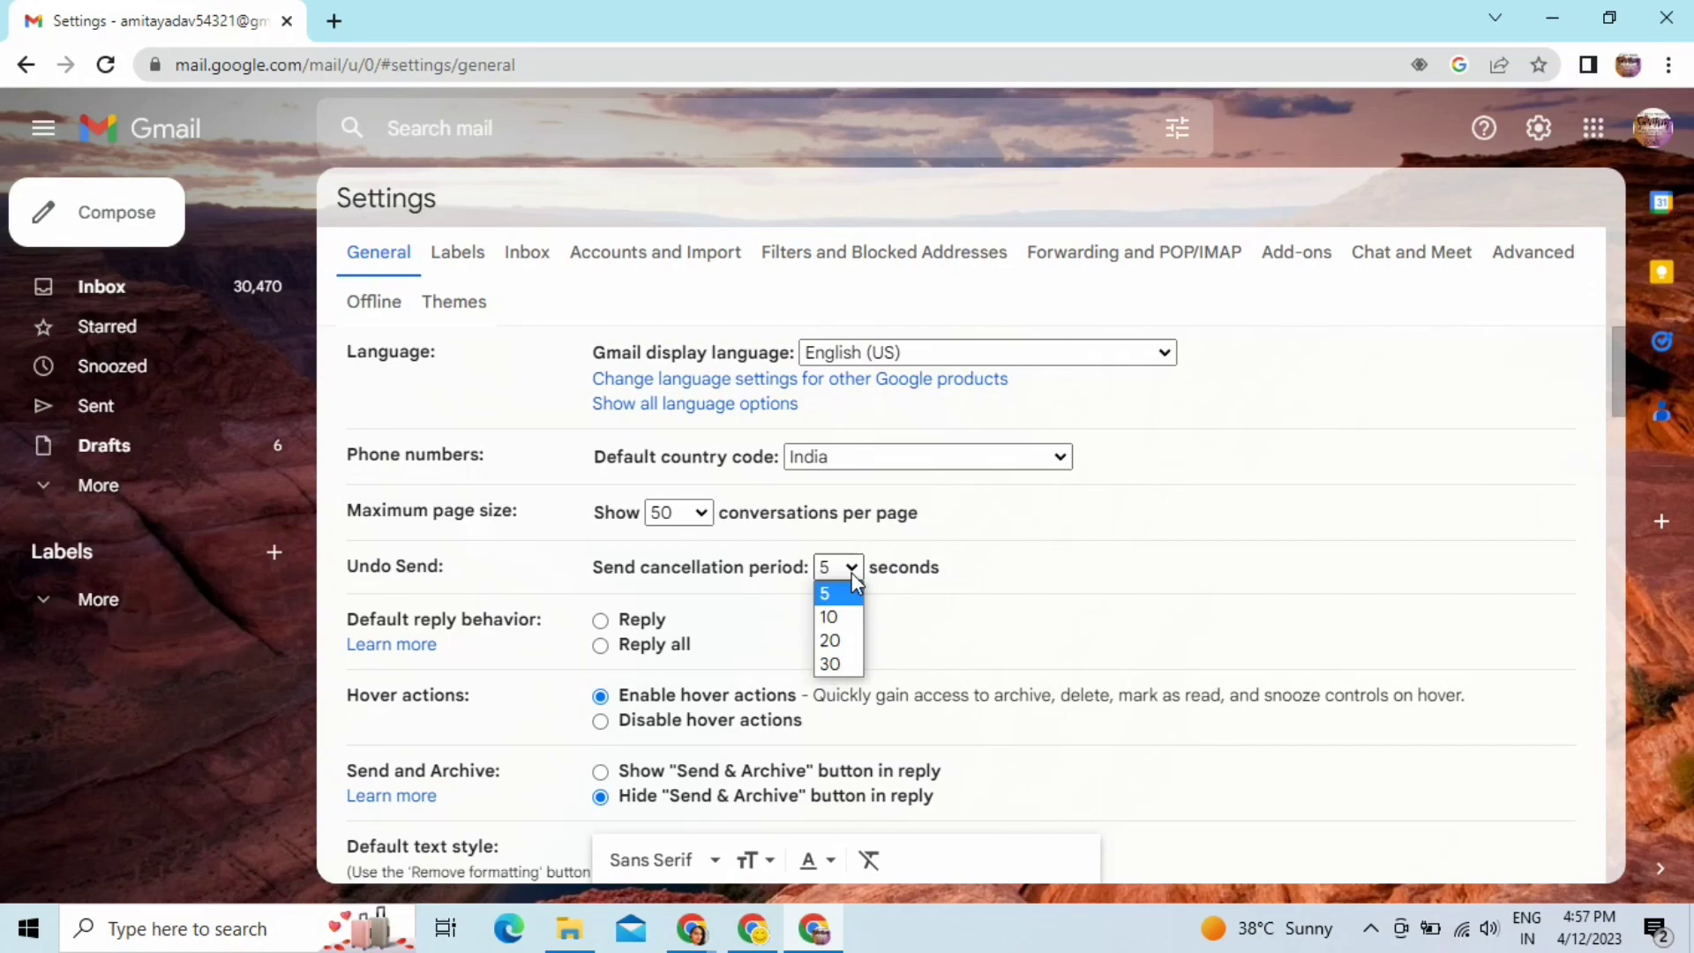
click(848, 664)
scroll(852, 679, down, 3)
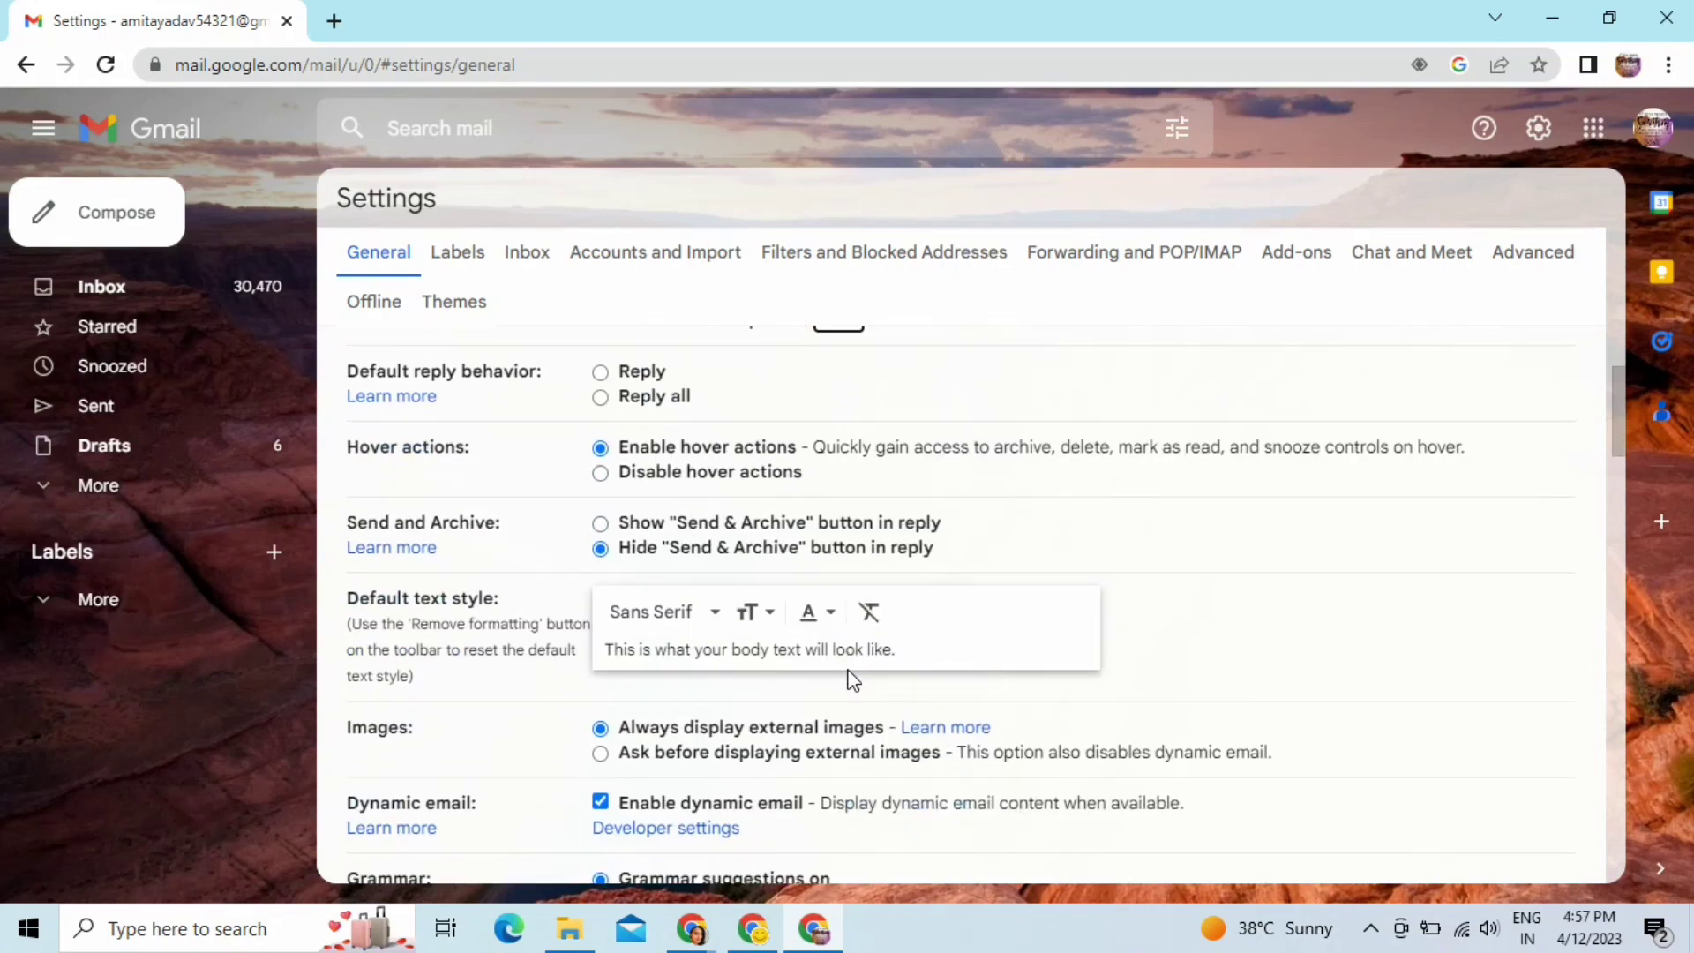
scroll(852, 679, down, 12)
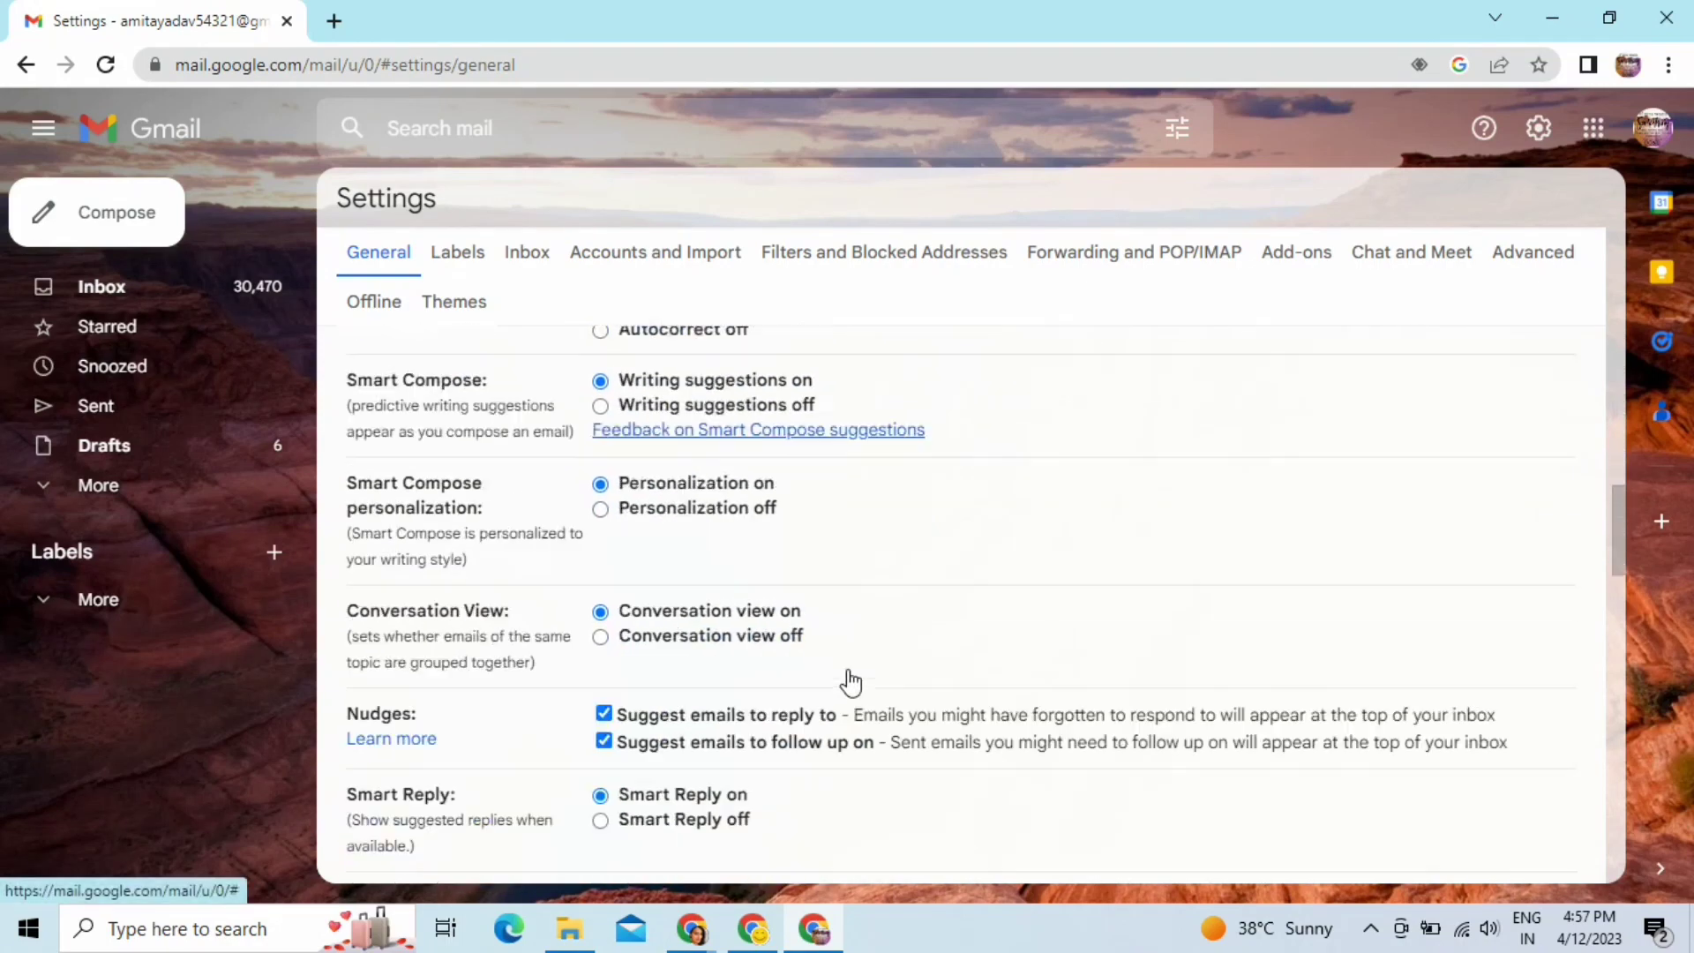
scroll(850, 682, down, 11)
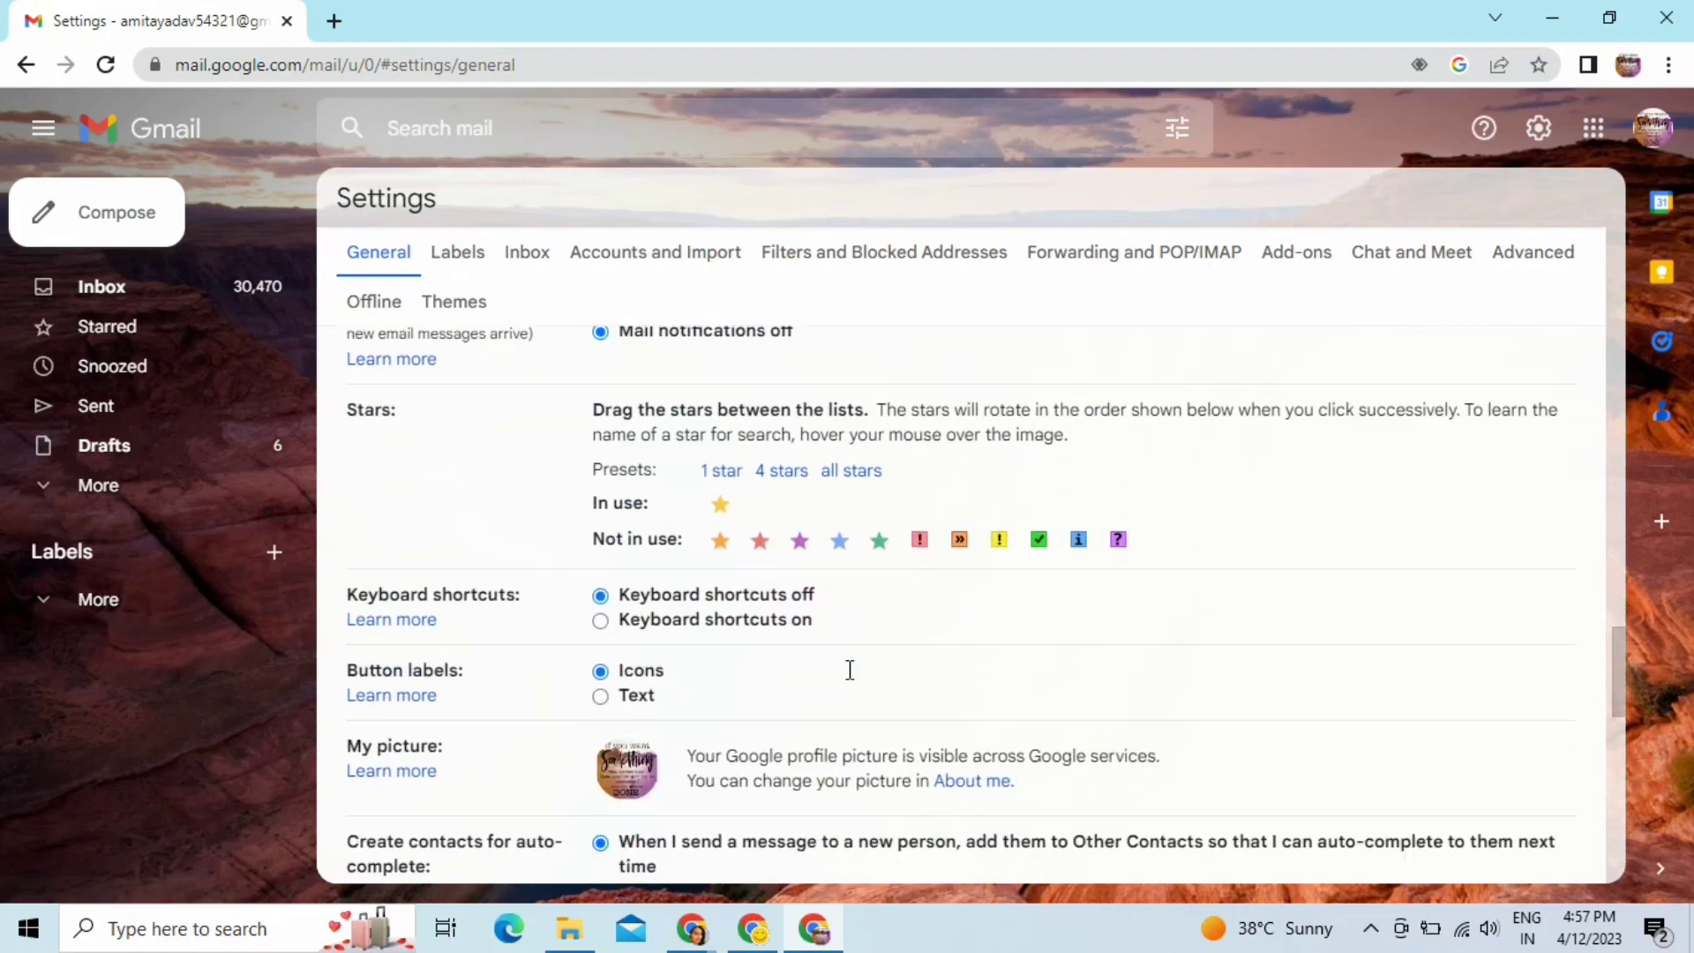
scroll(850, 671, down, 8)
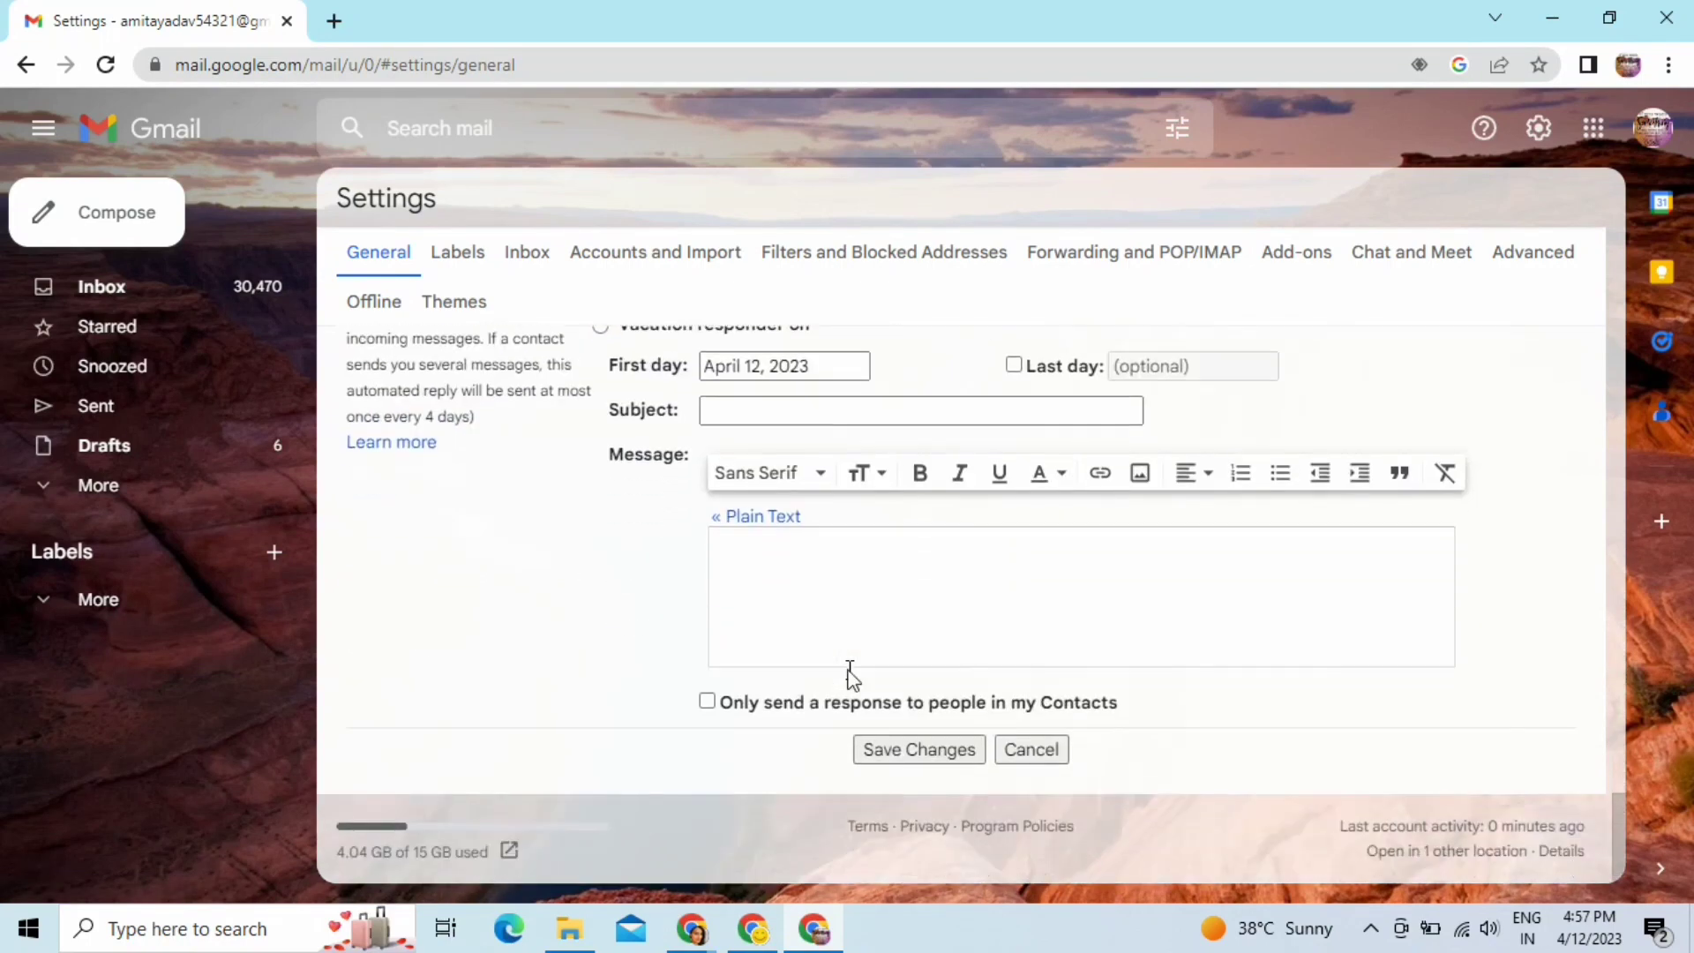
click(924, 750)
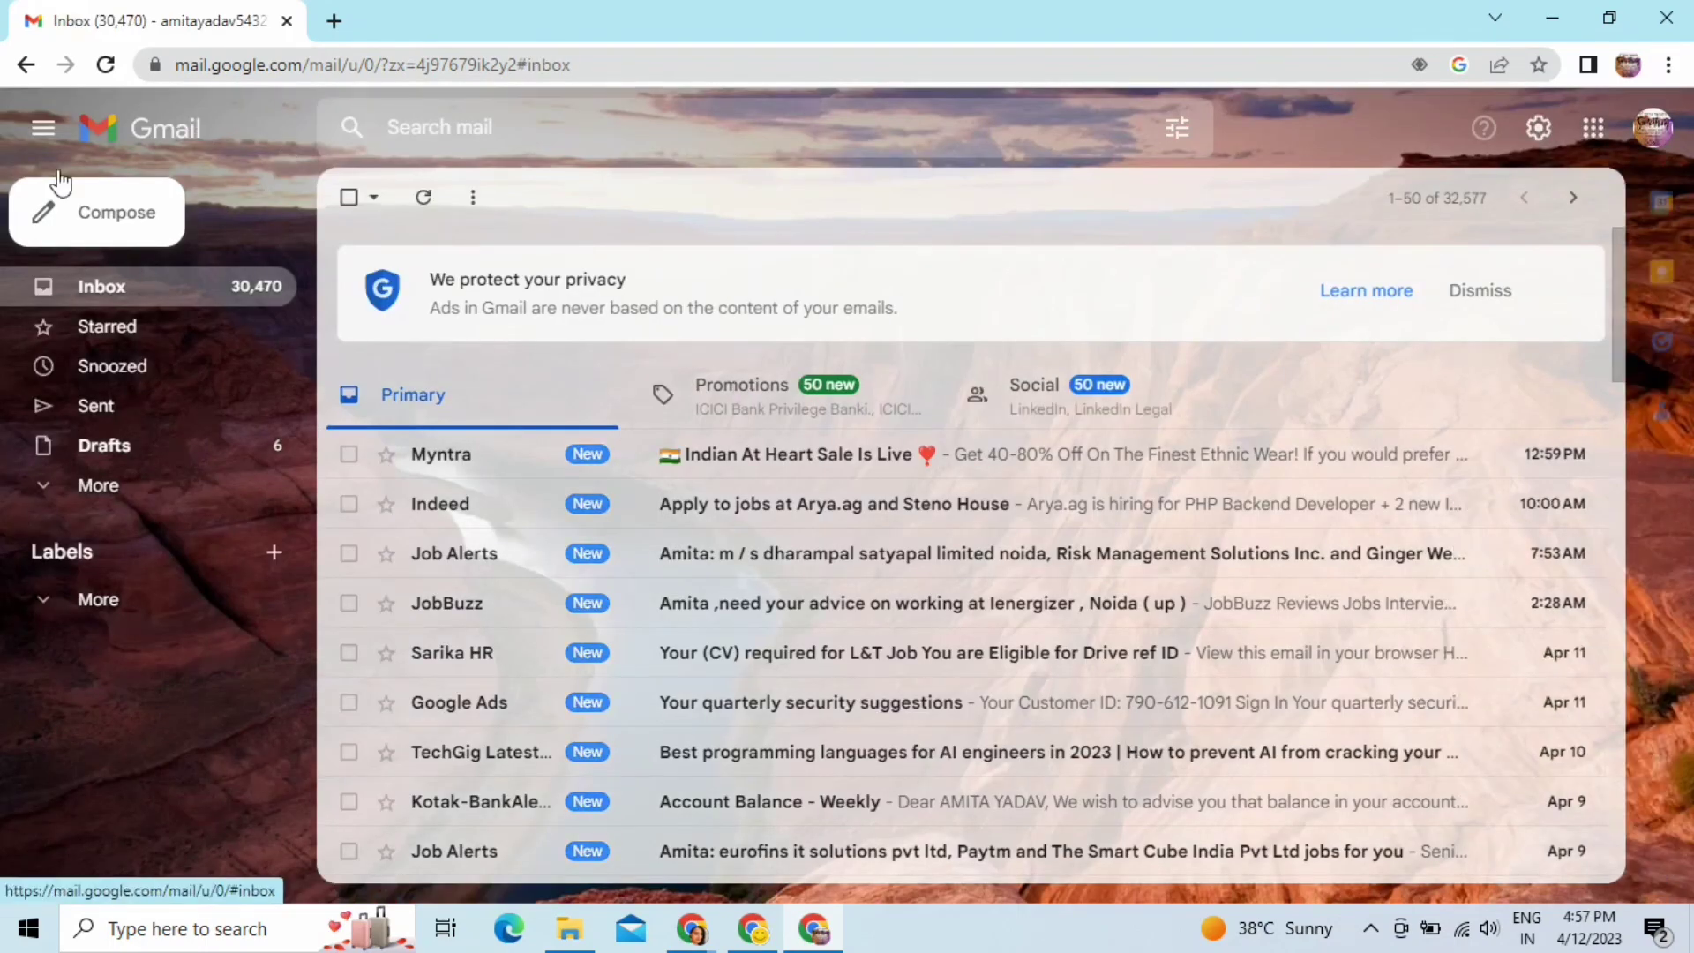
Step: Start a new email with the subject 'Hey....'
click(115, 220)
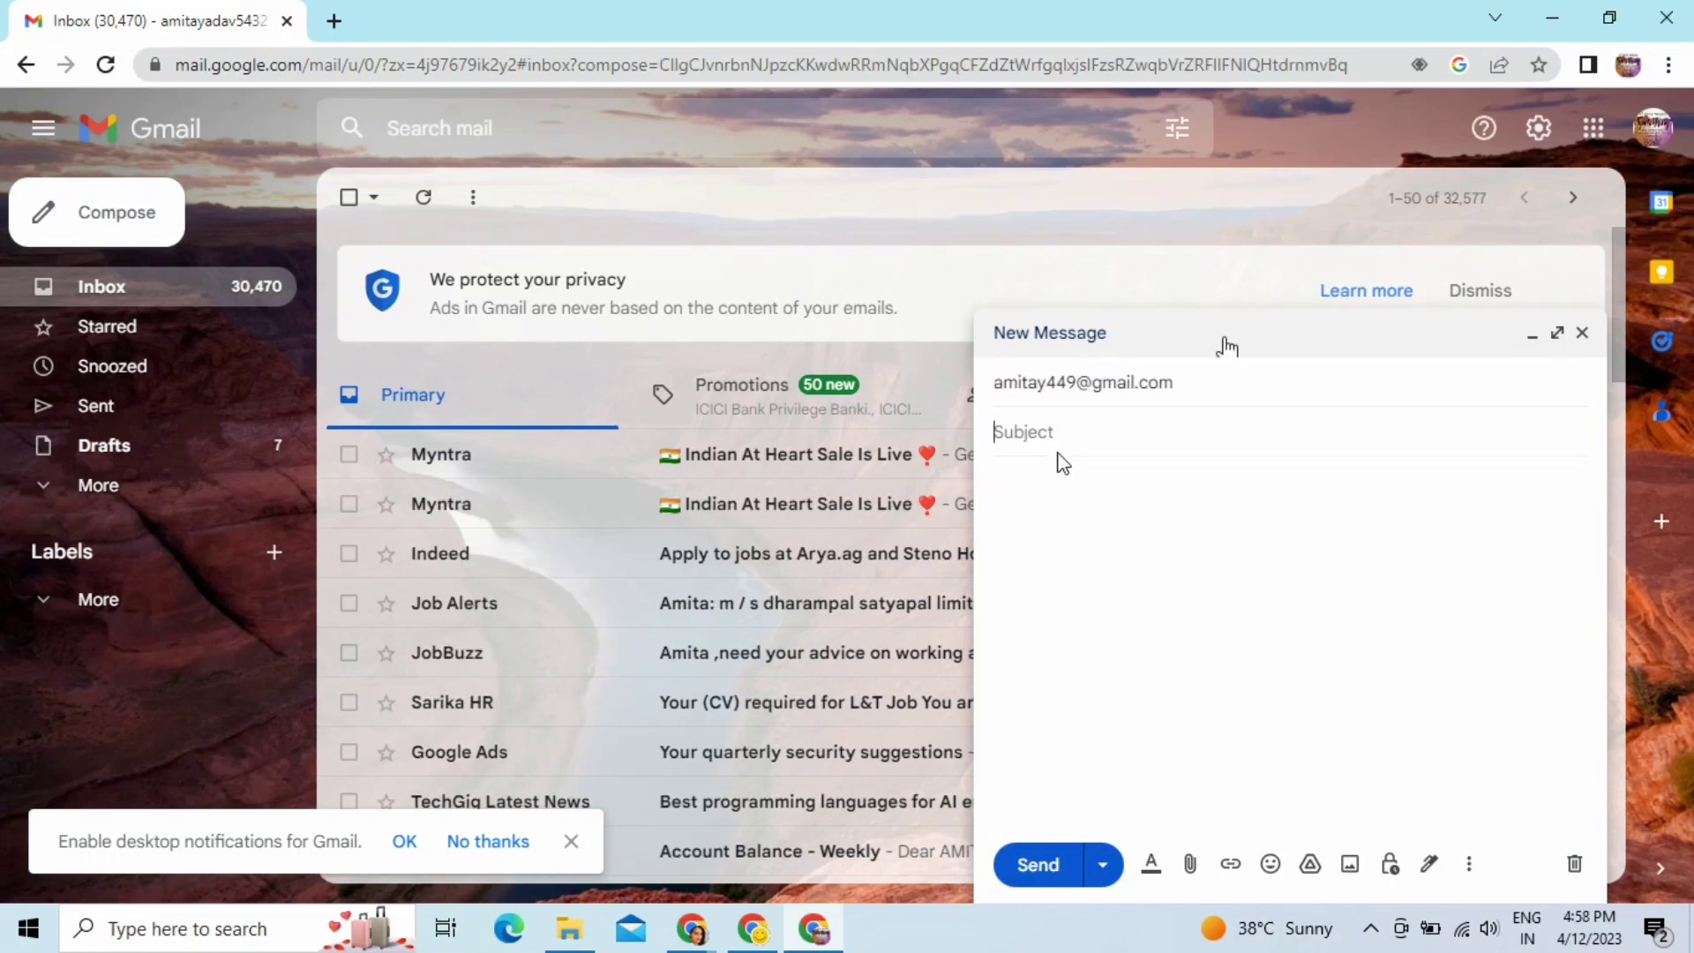
click(1056, 439)
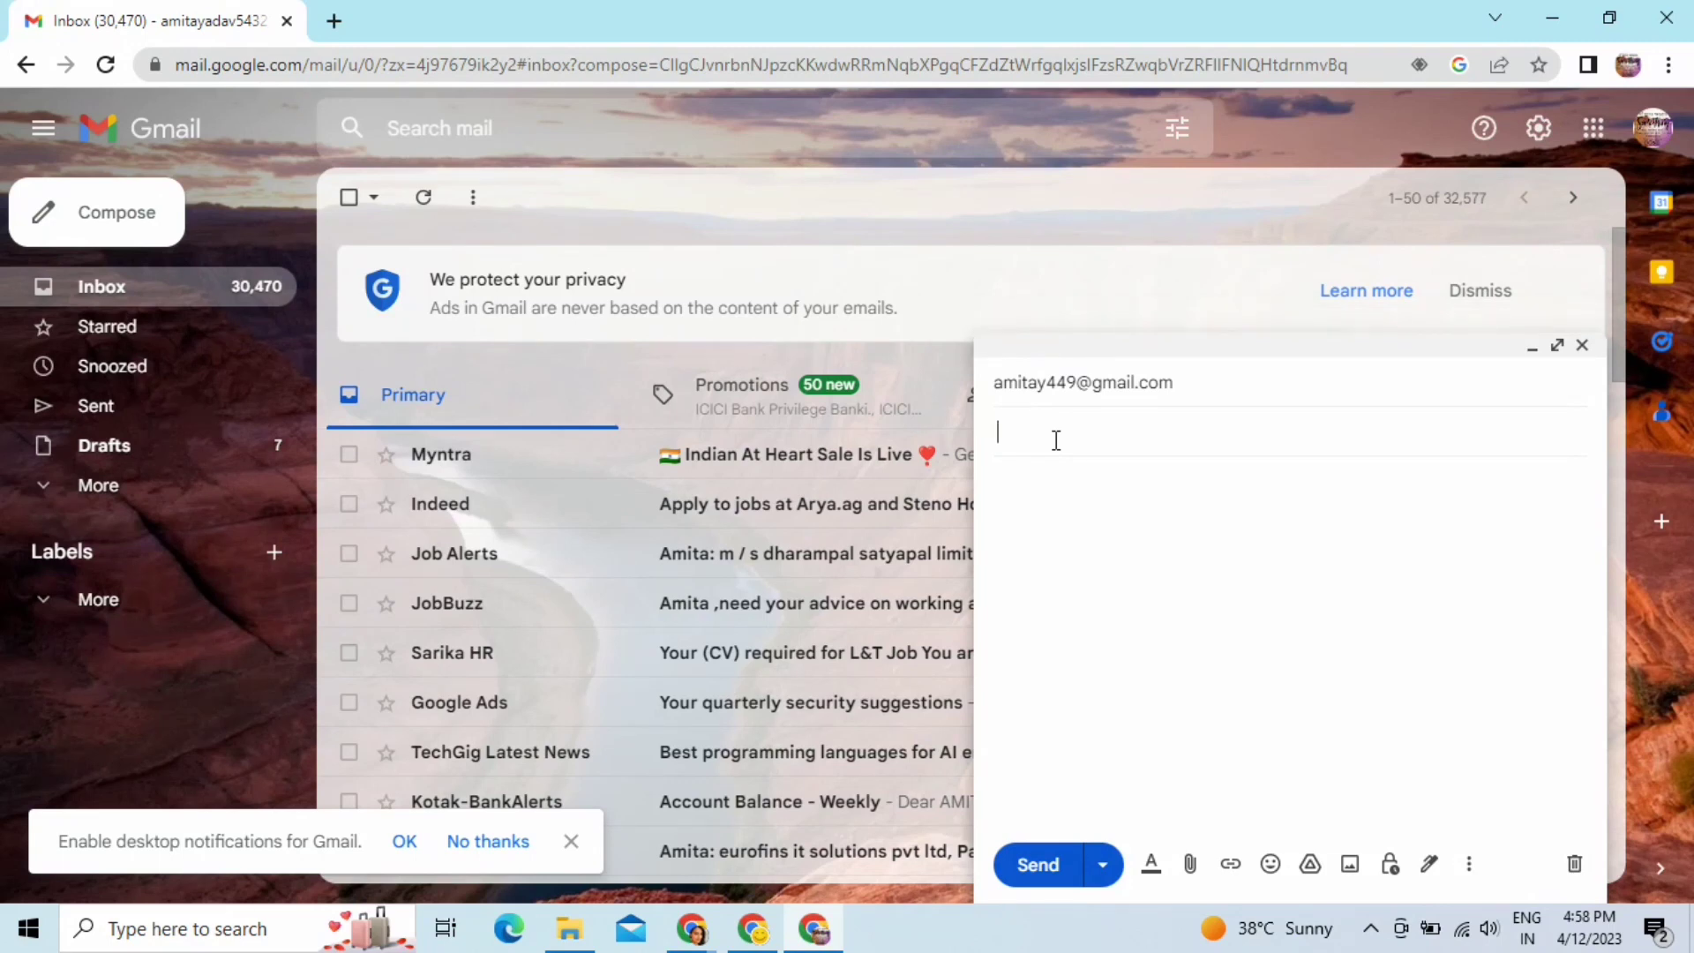
text(Hey.....)
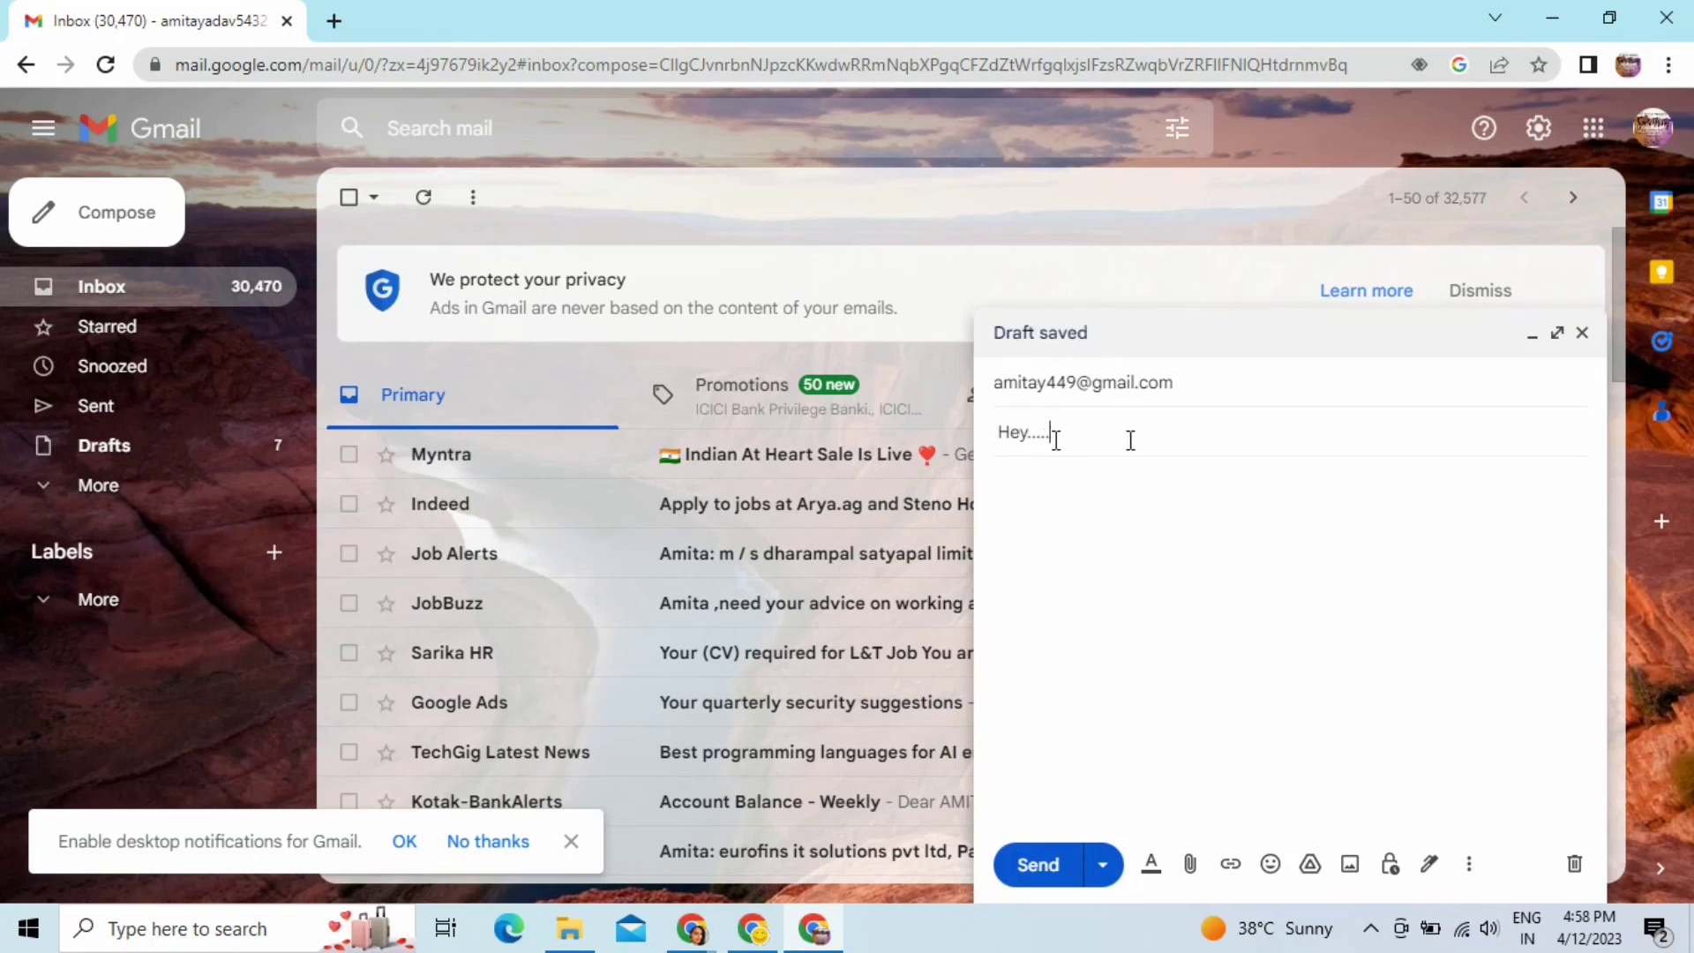
Step: Write 'Hello this to inform' in the body and send the email
click(1021, 509)
text(Hel)
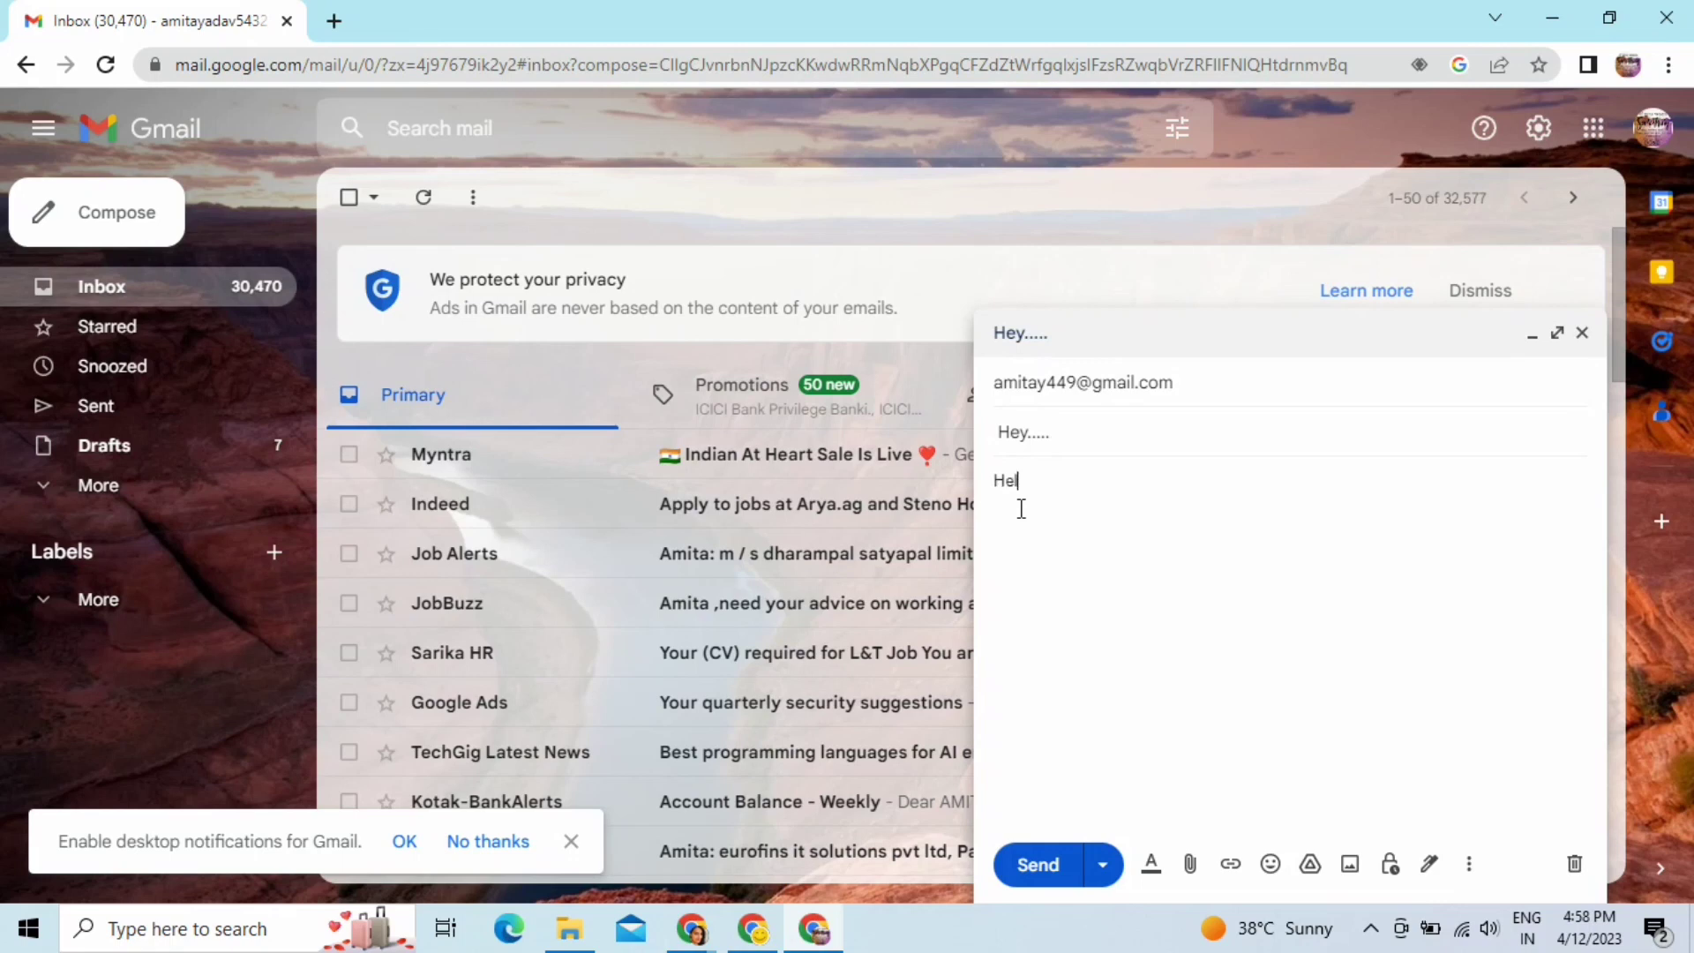
text(lo)
text(this to i)
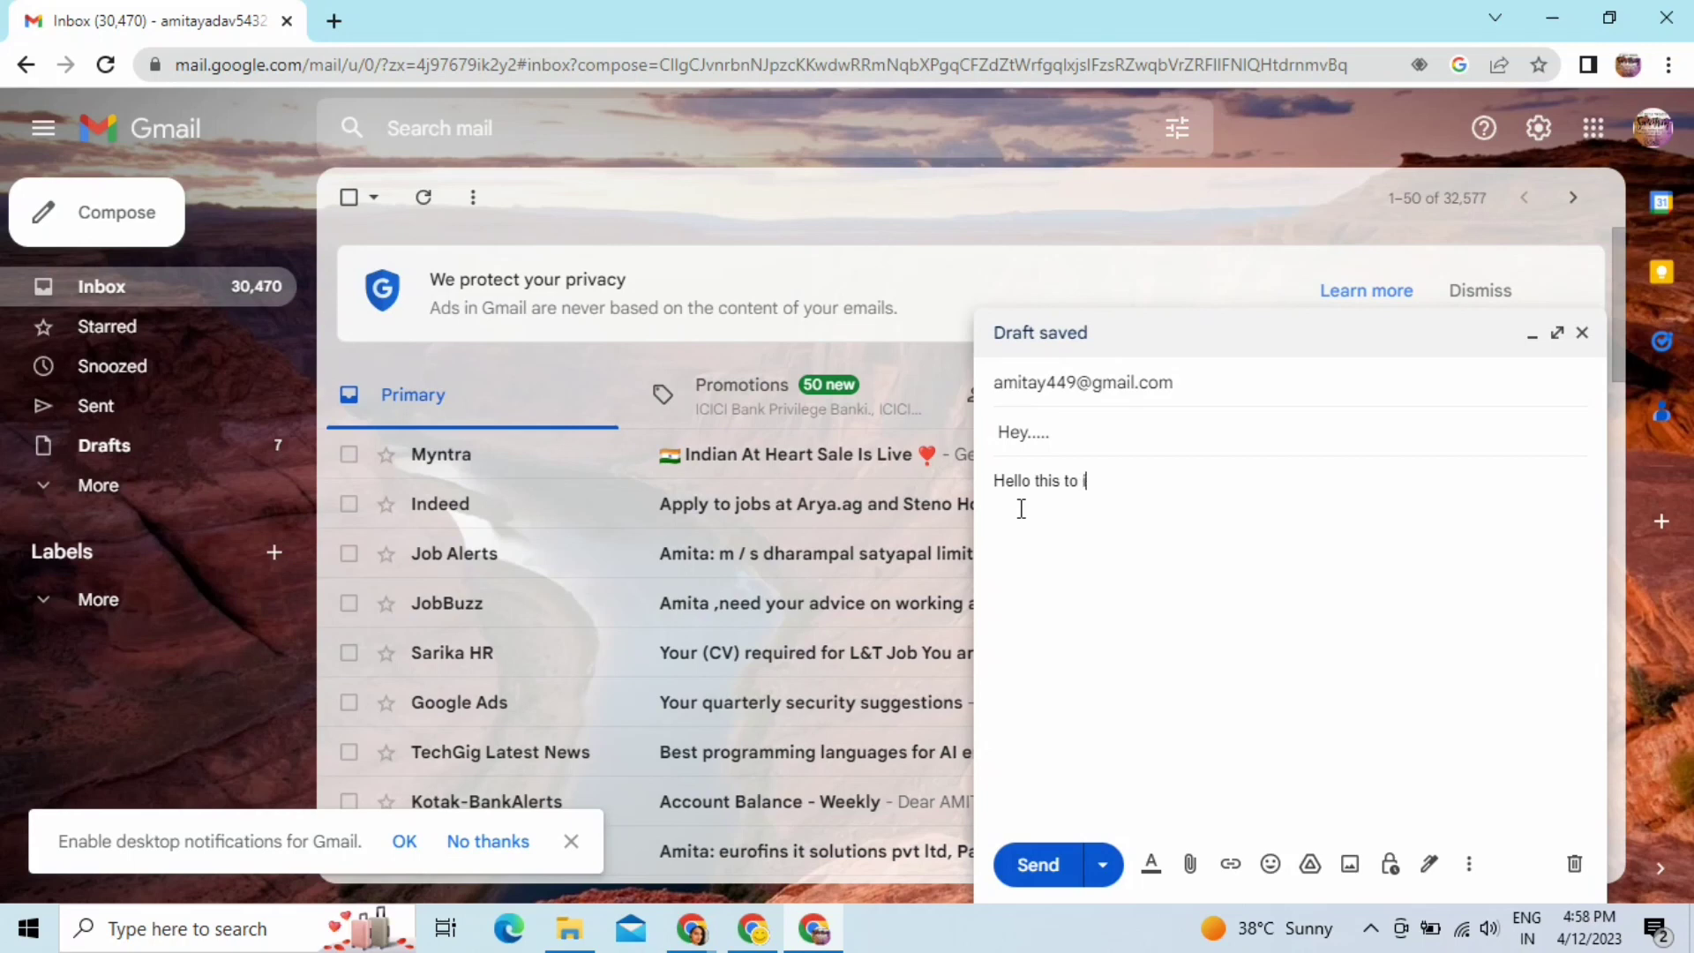
text(nform)
click(572, 842)
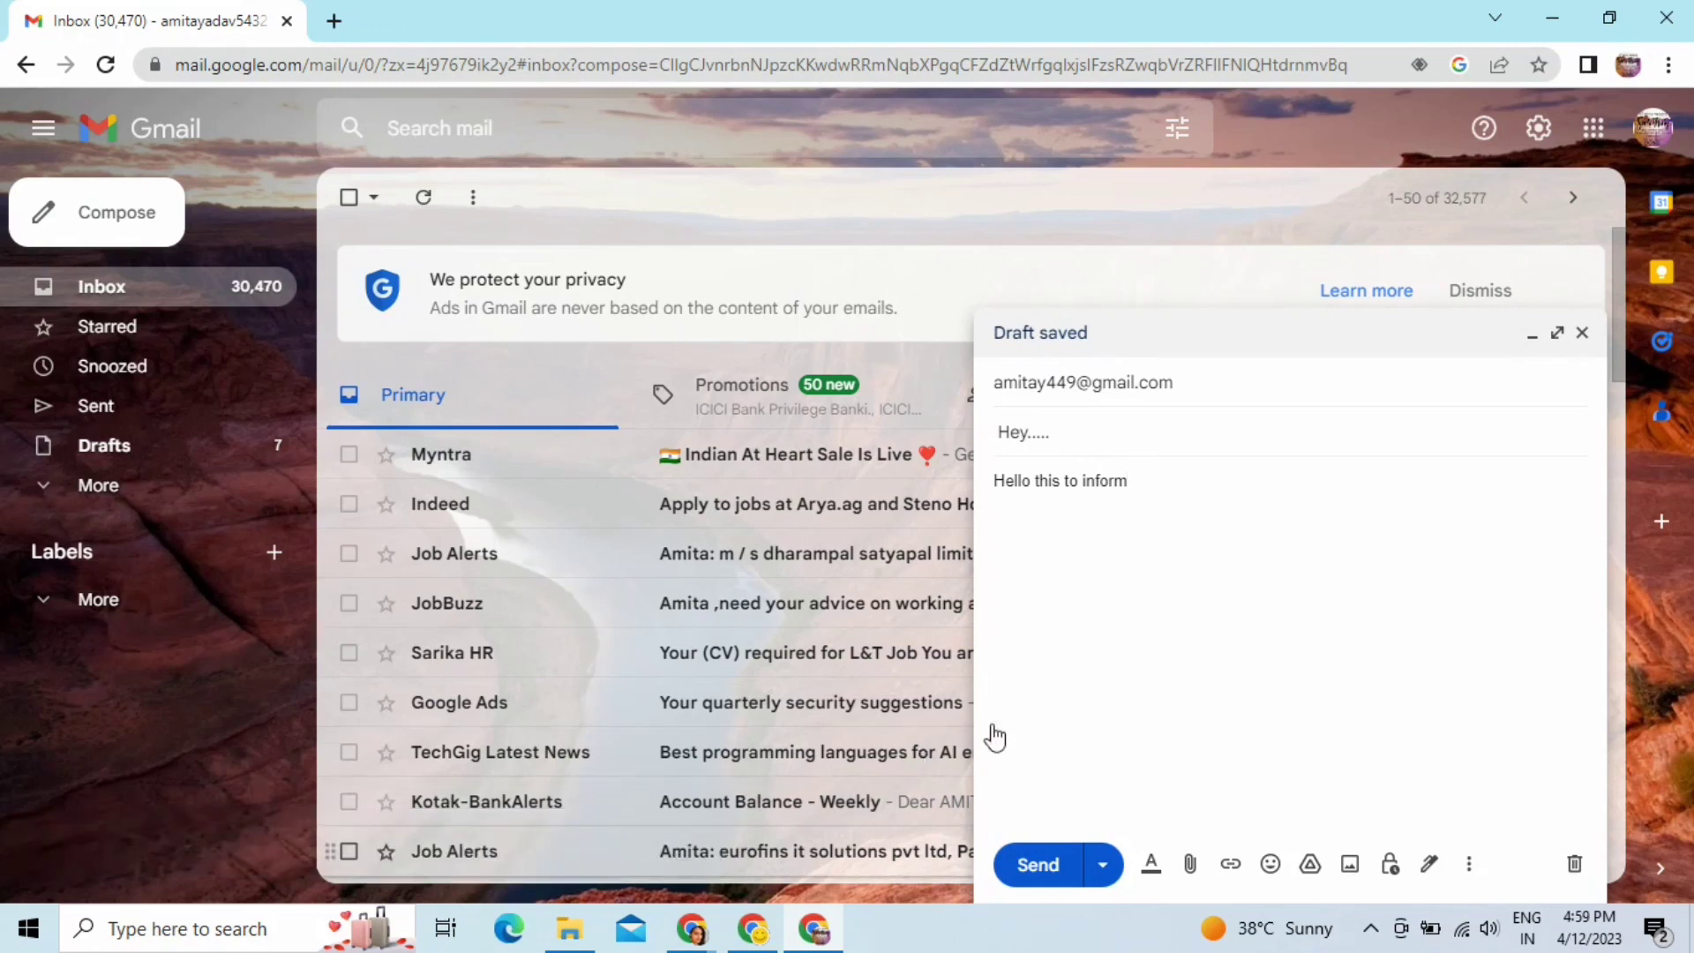
click(1037, 865)
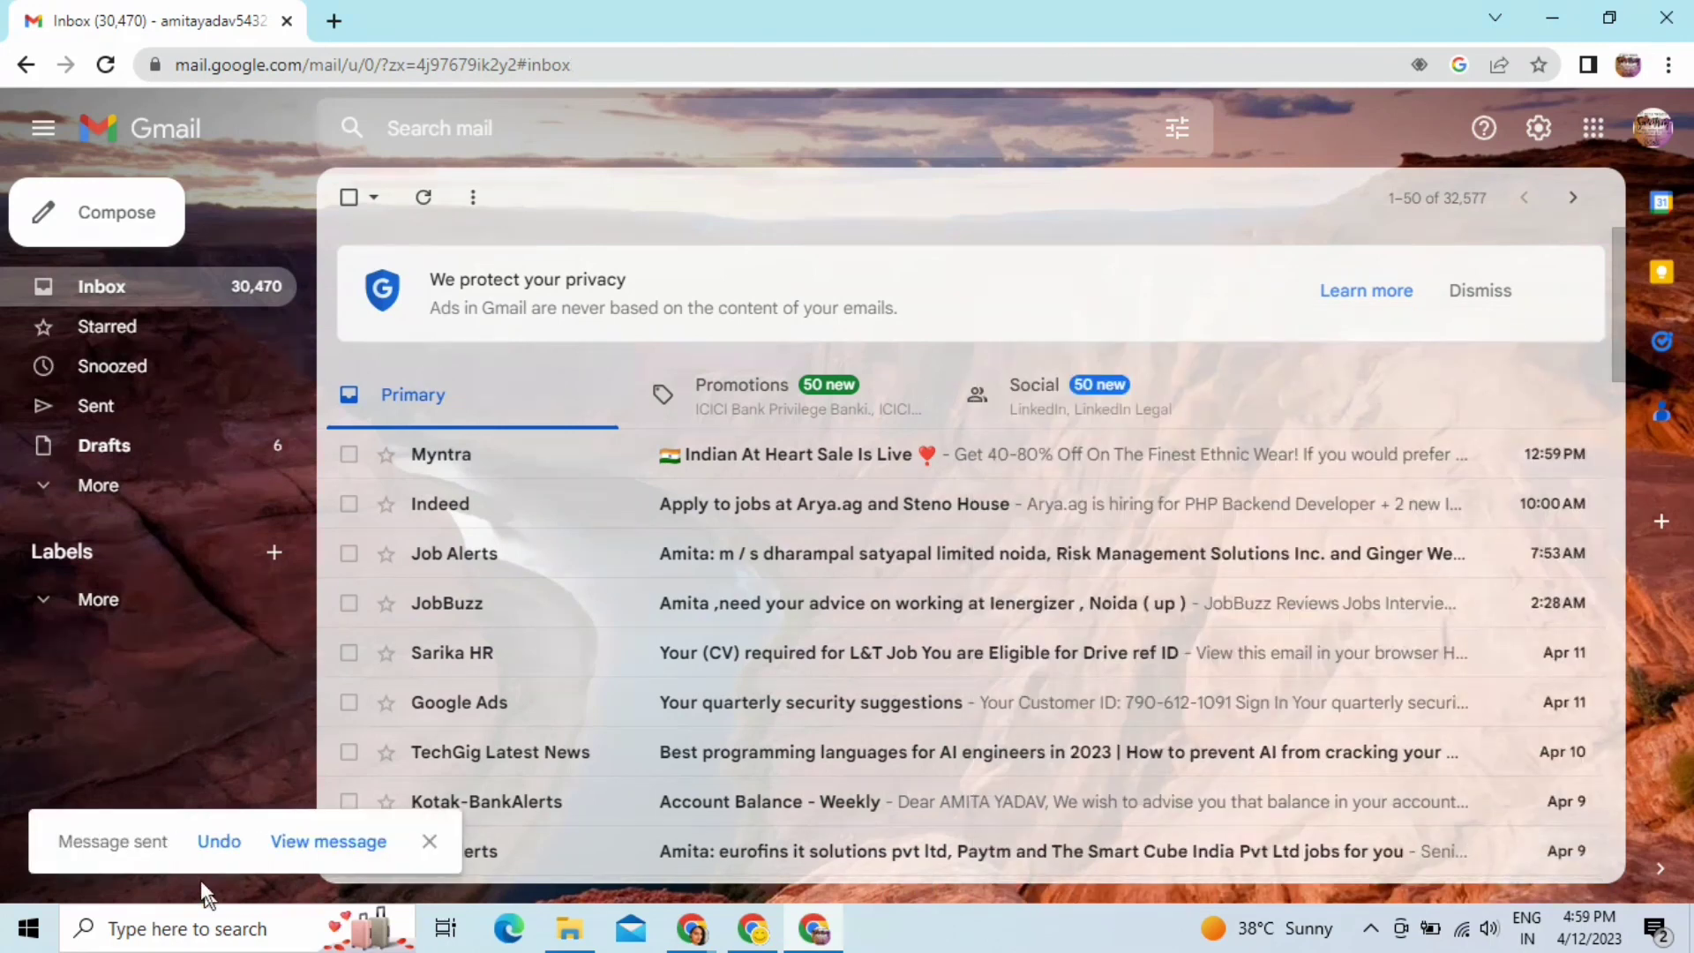
Step: Undo the send, append 'to you all' to the body, then resend and undo again
click(221, 849)
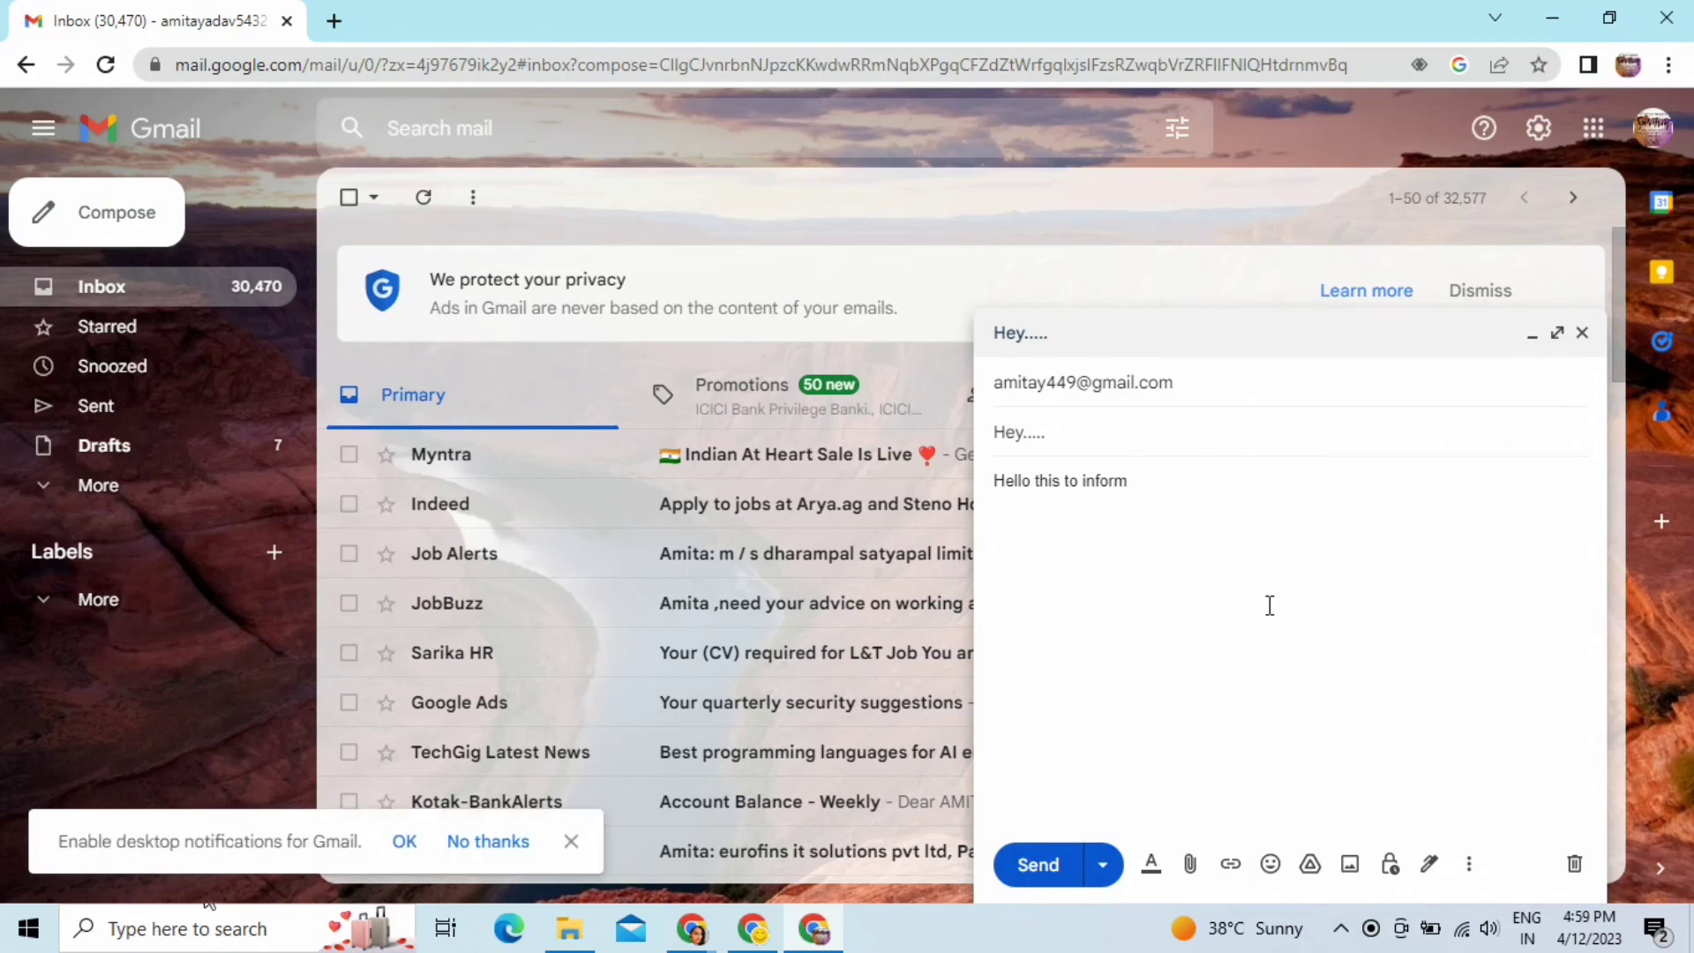
click(1186, 478)
text(to you all)
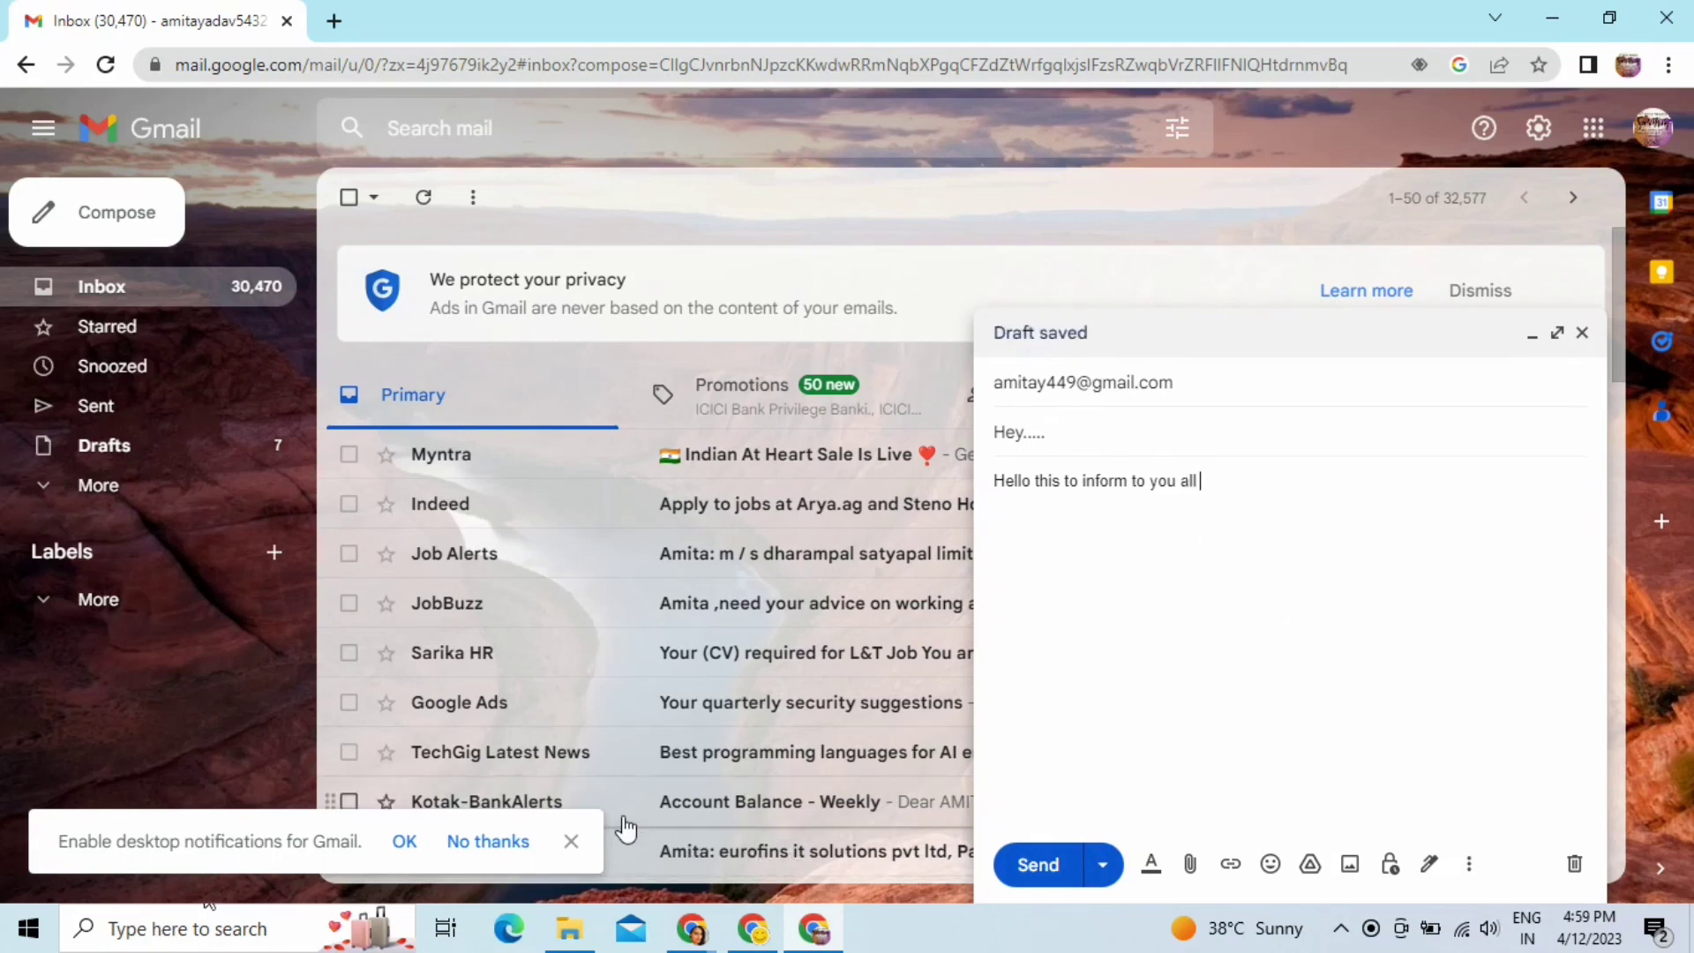
click(572, 842)
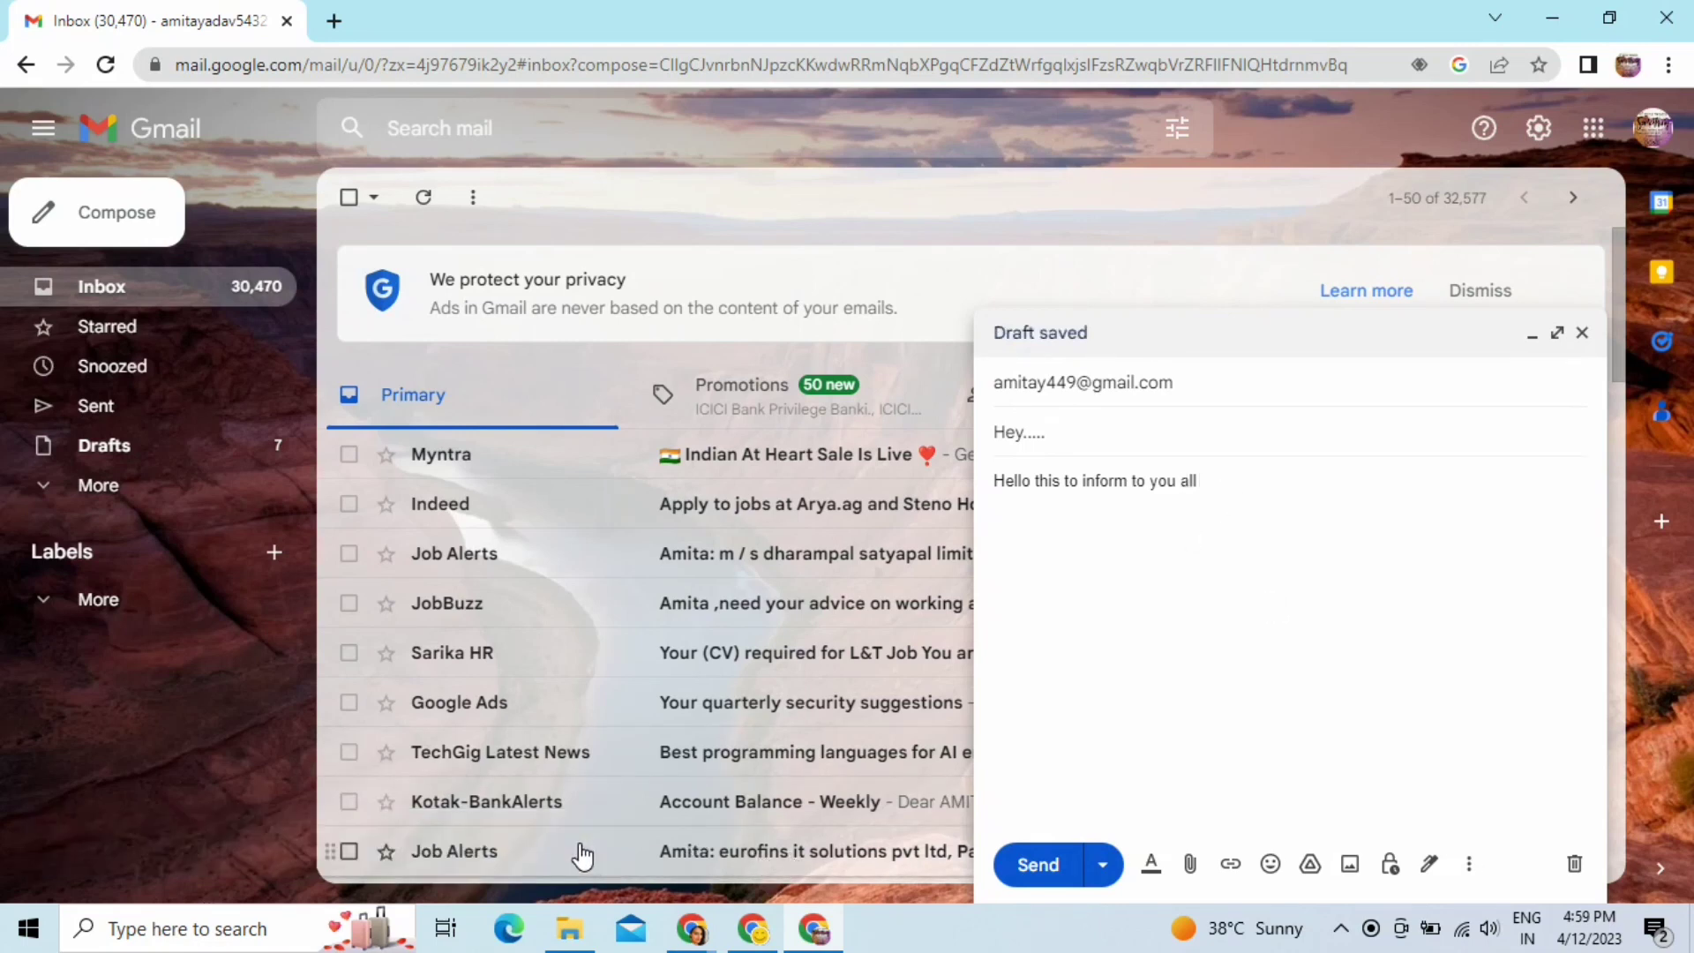
click(1054, 871)
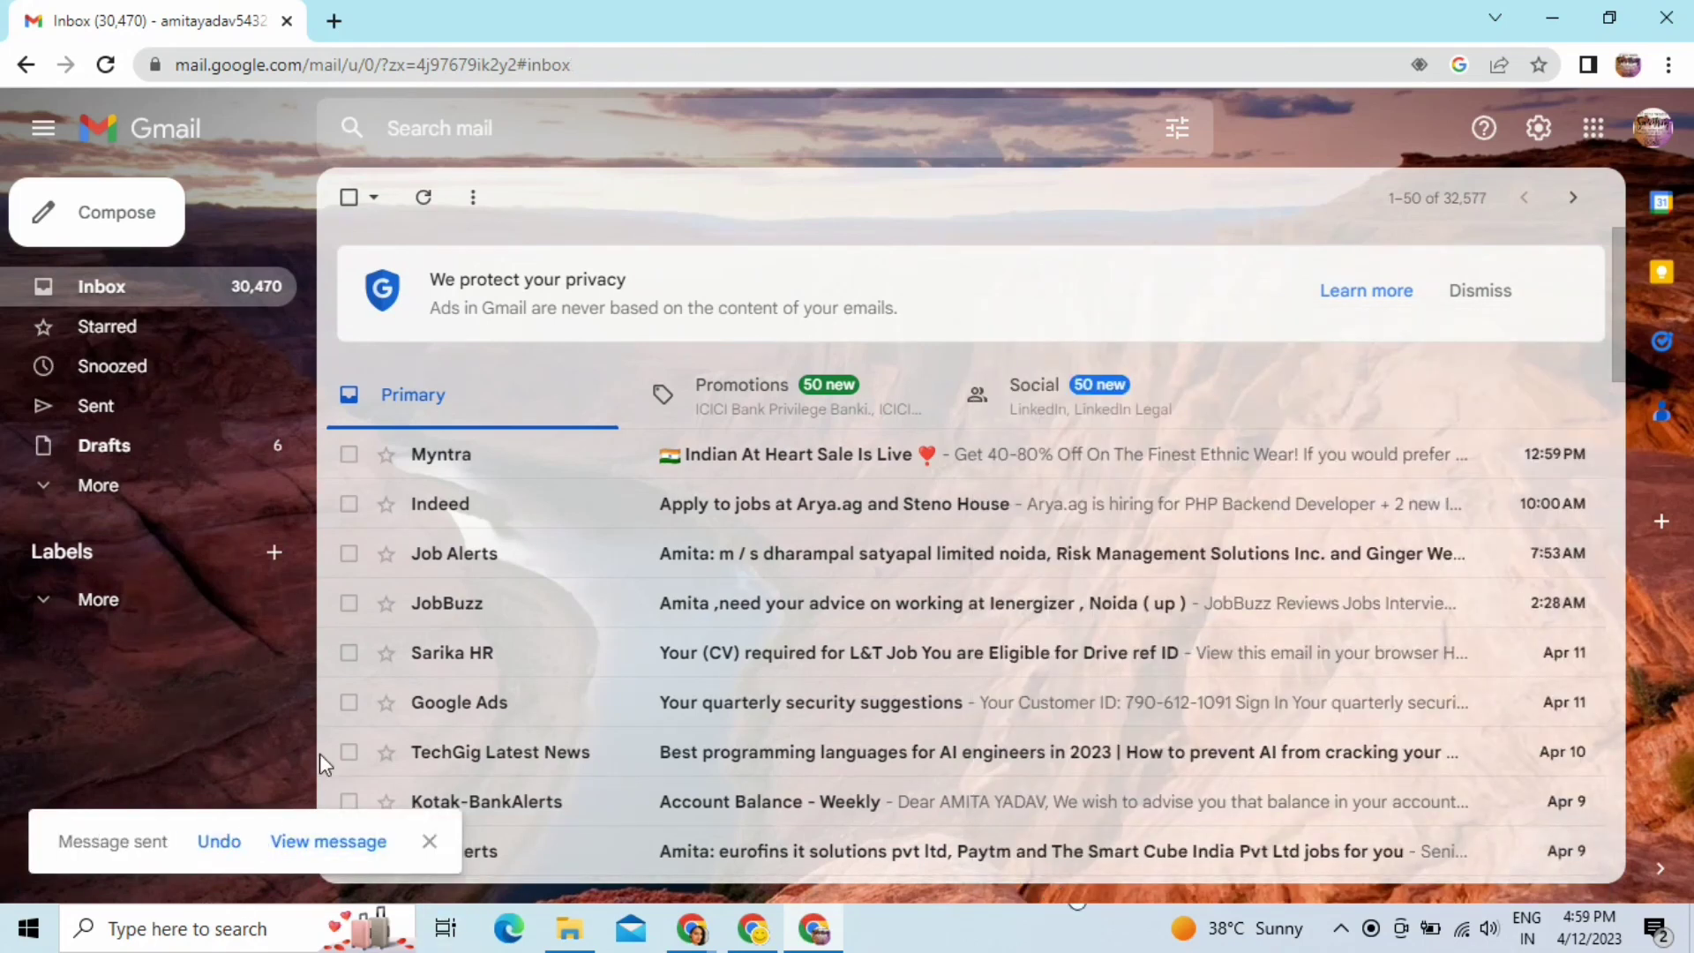
click(217, 840)
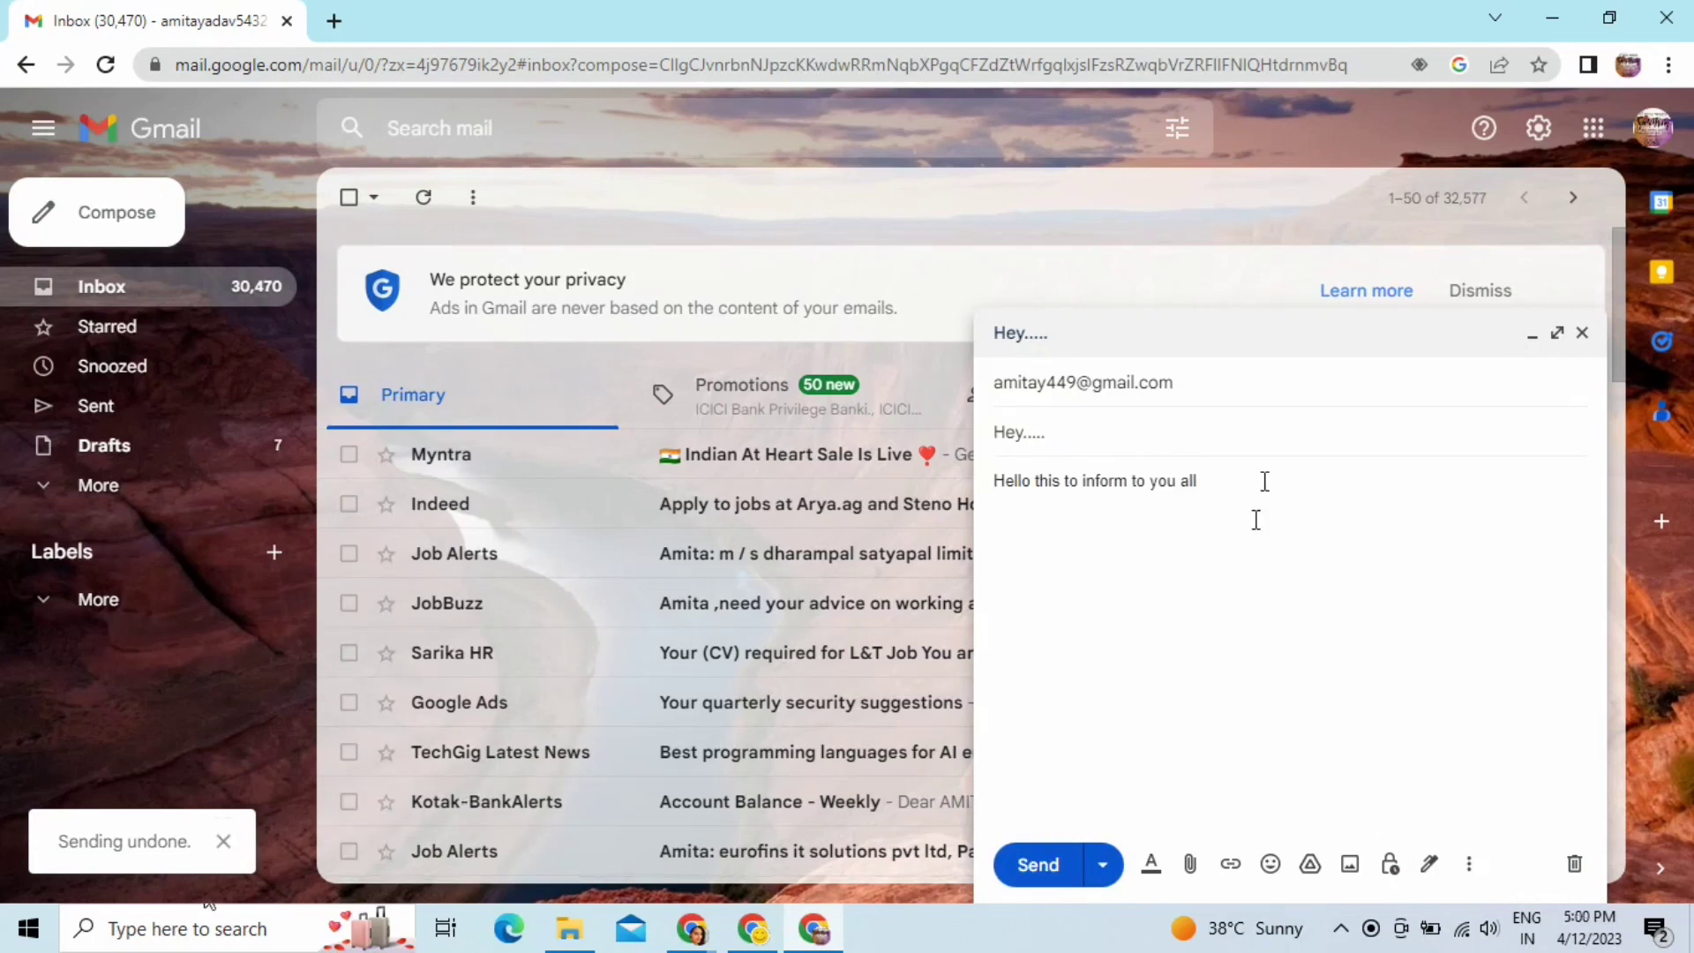
Step: Send the 'Hey.....' email, confirm it appears in Sent, then switch to the other Chrome window
click(1041, 868)
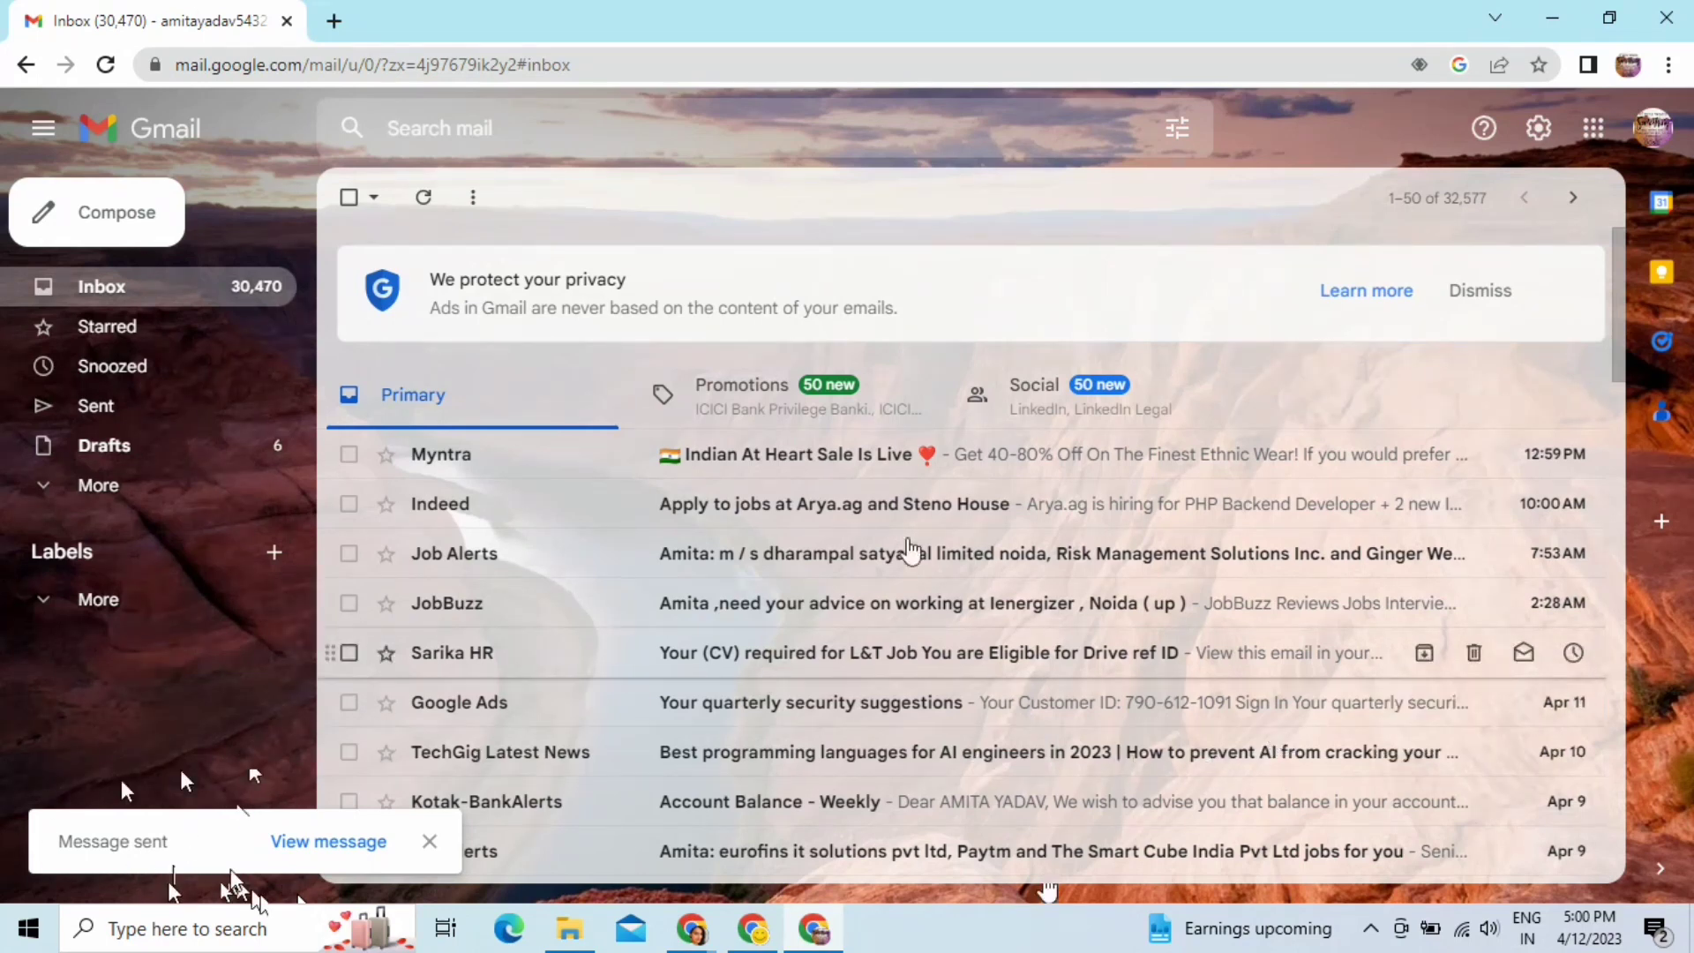
click(86, 424)
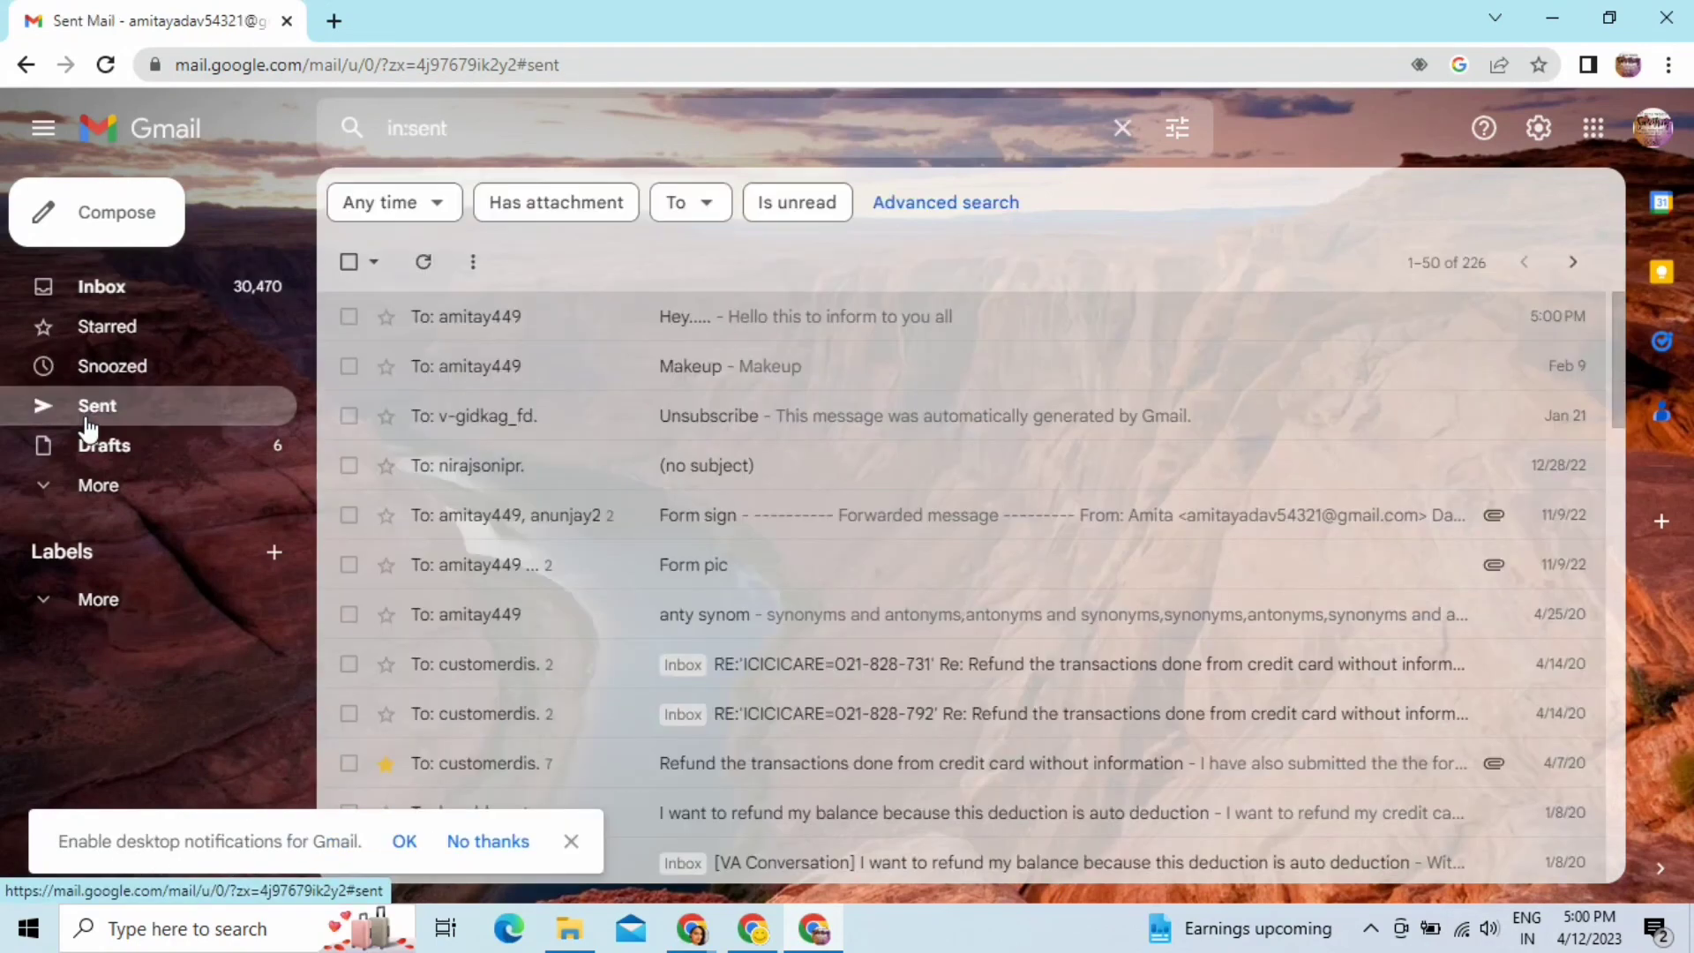
click(97, 300)
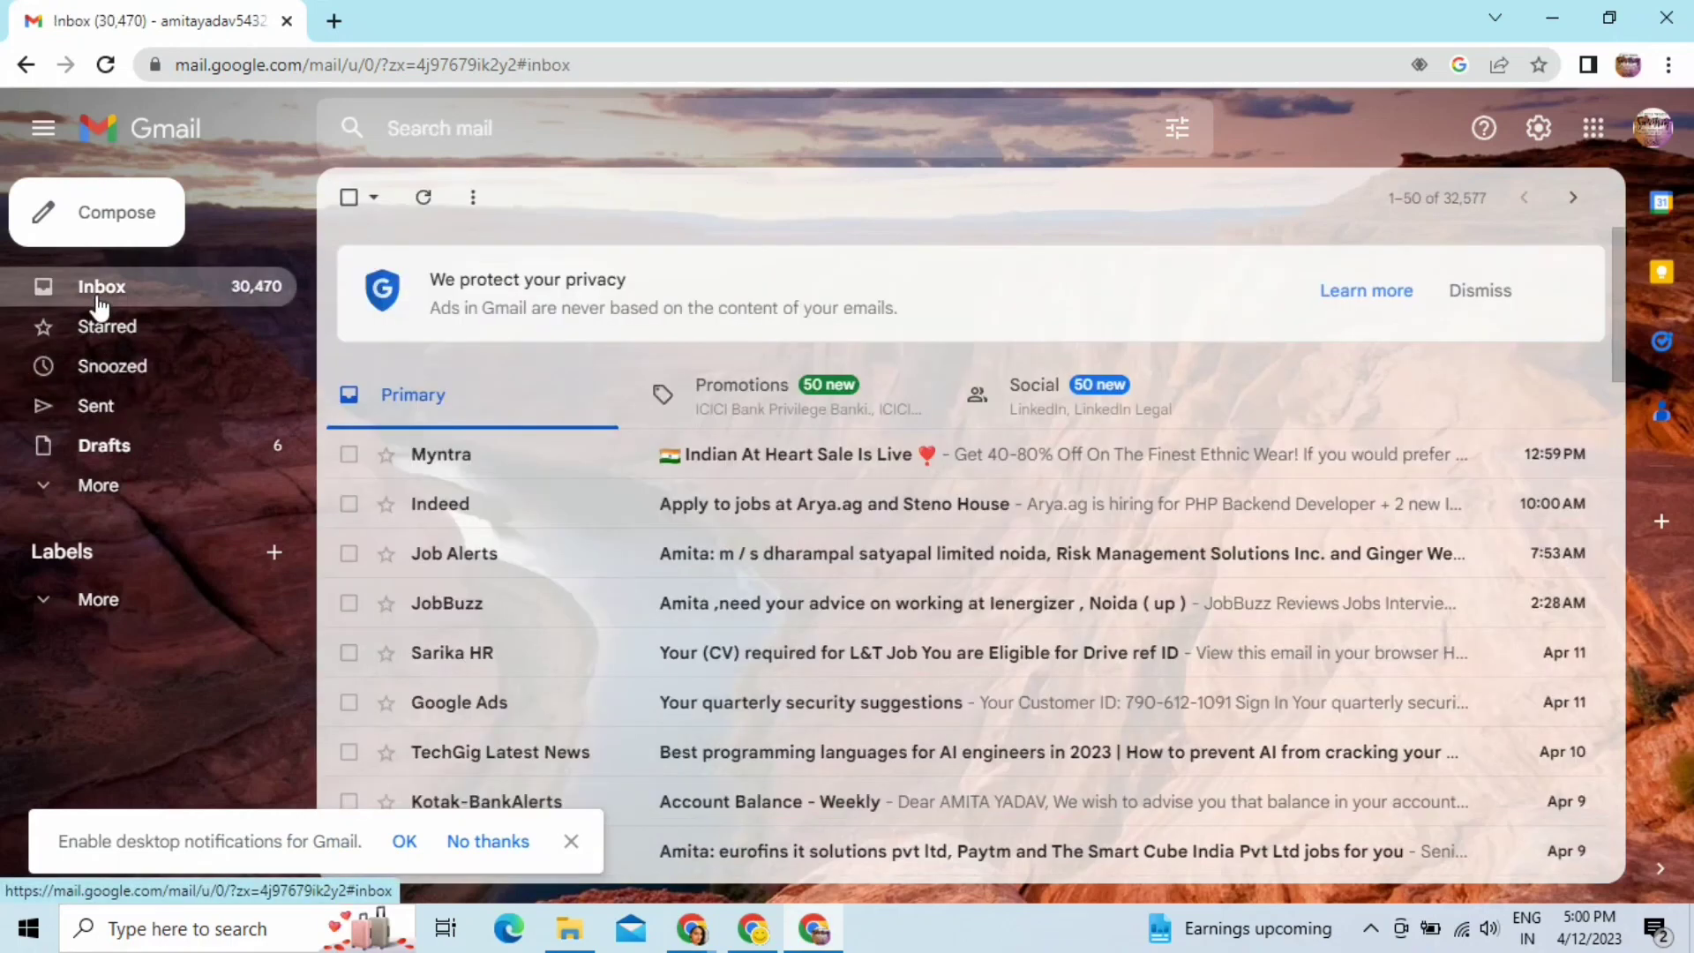
click(774, 935)
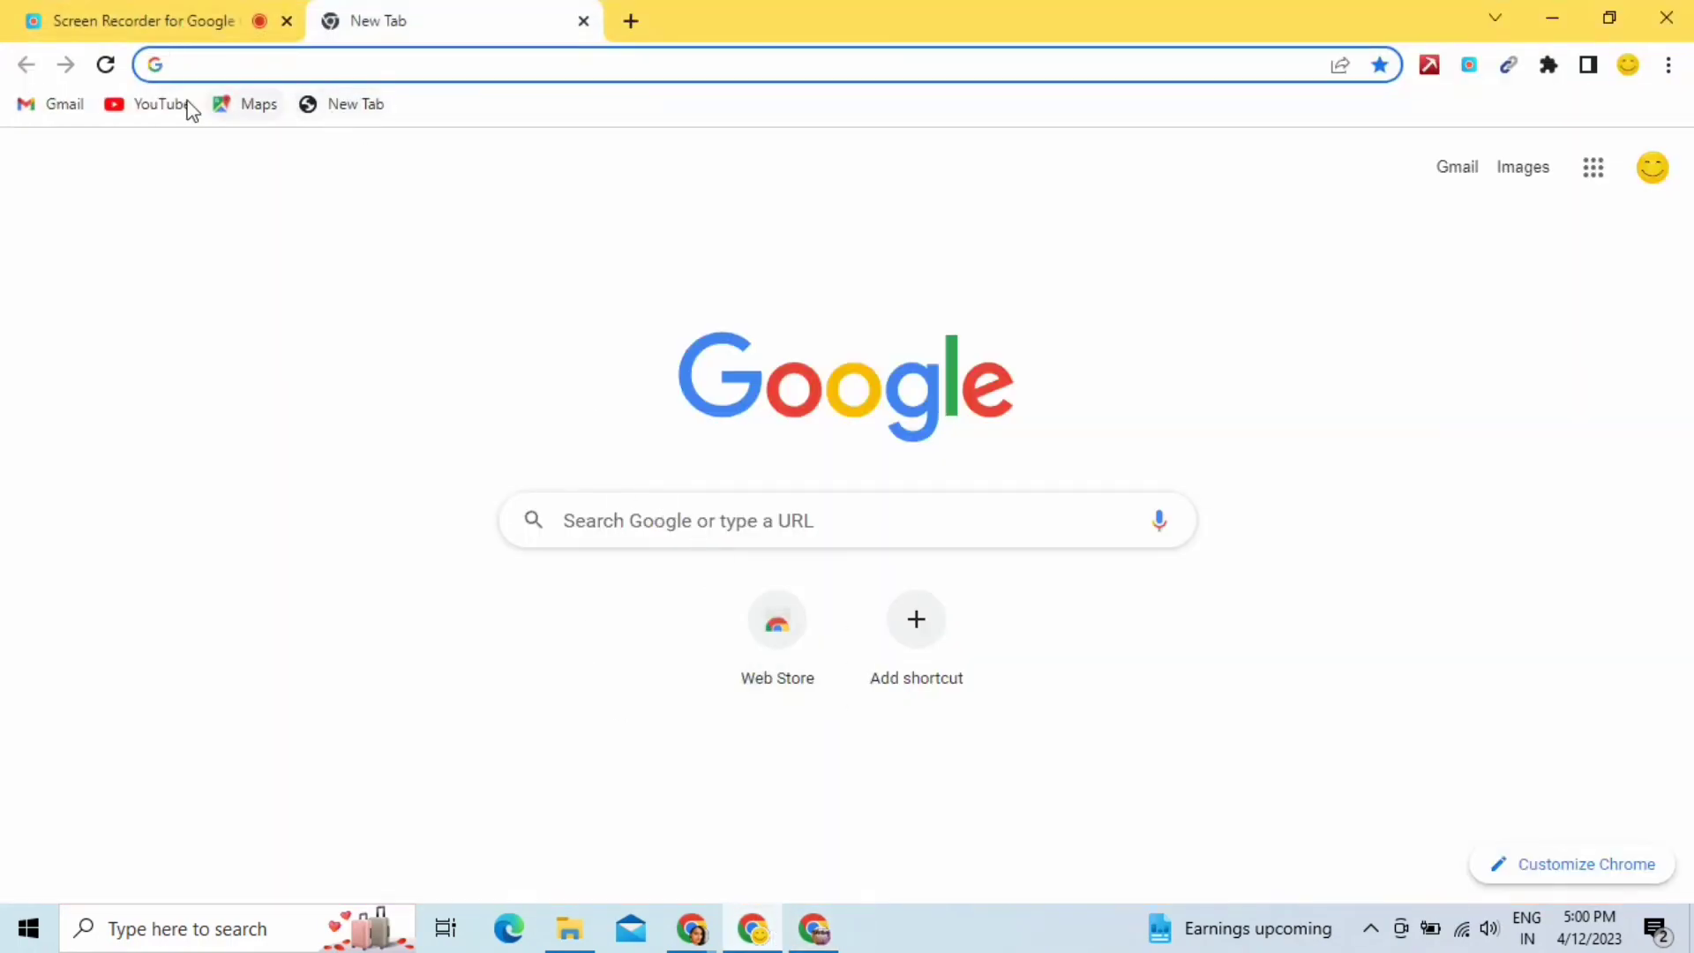
Step: Open the receiving account's Gmail and read the 'Hey.....' email: 'Hello this to inform to you all'
click(64, 106)
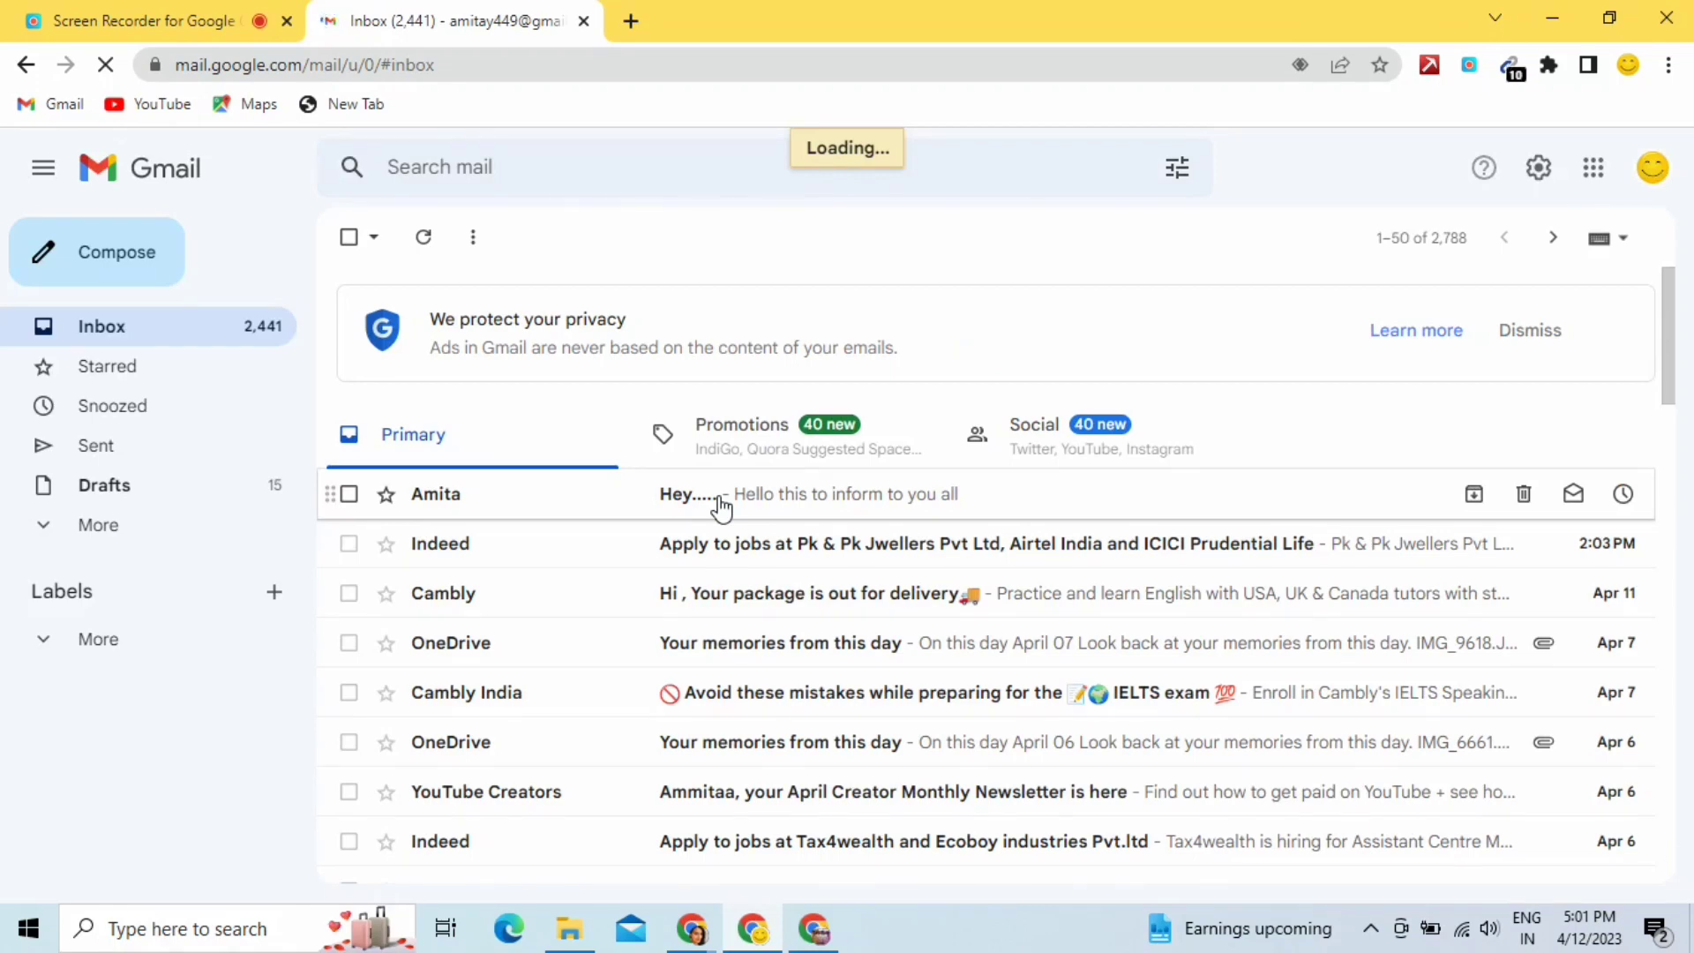
click(720, 505)
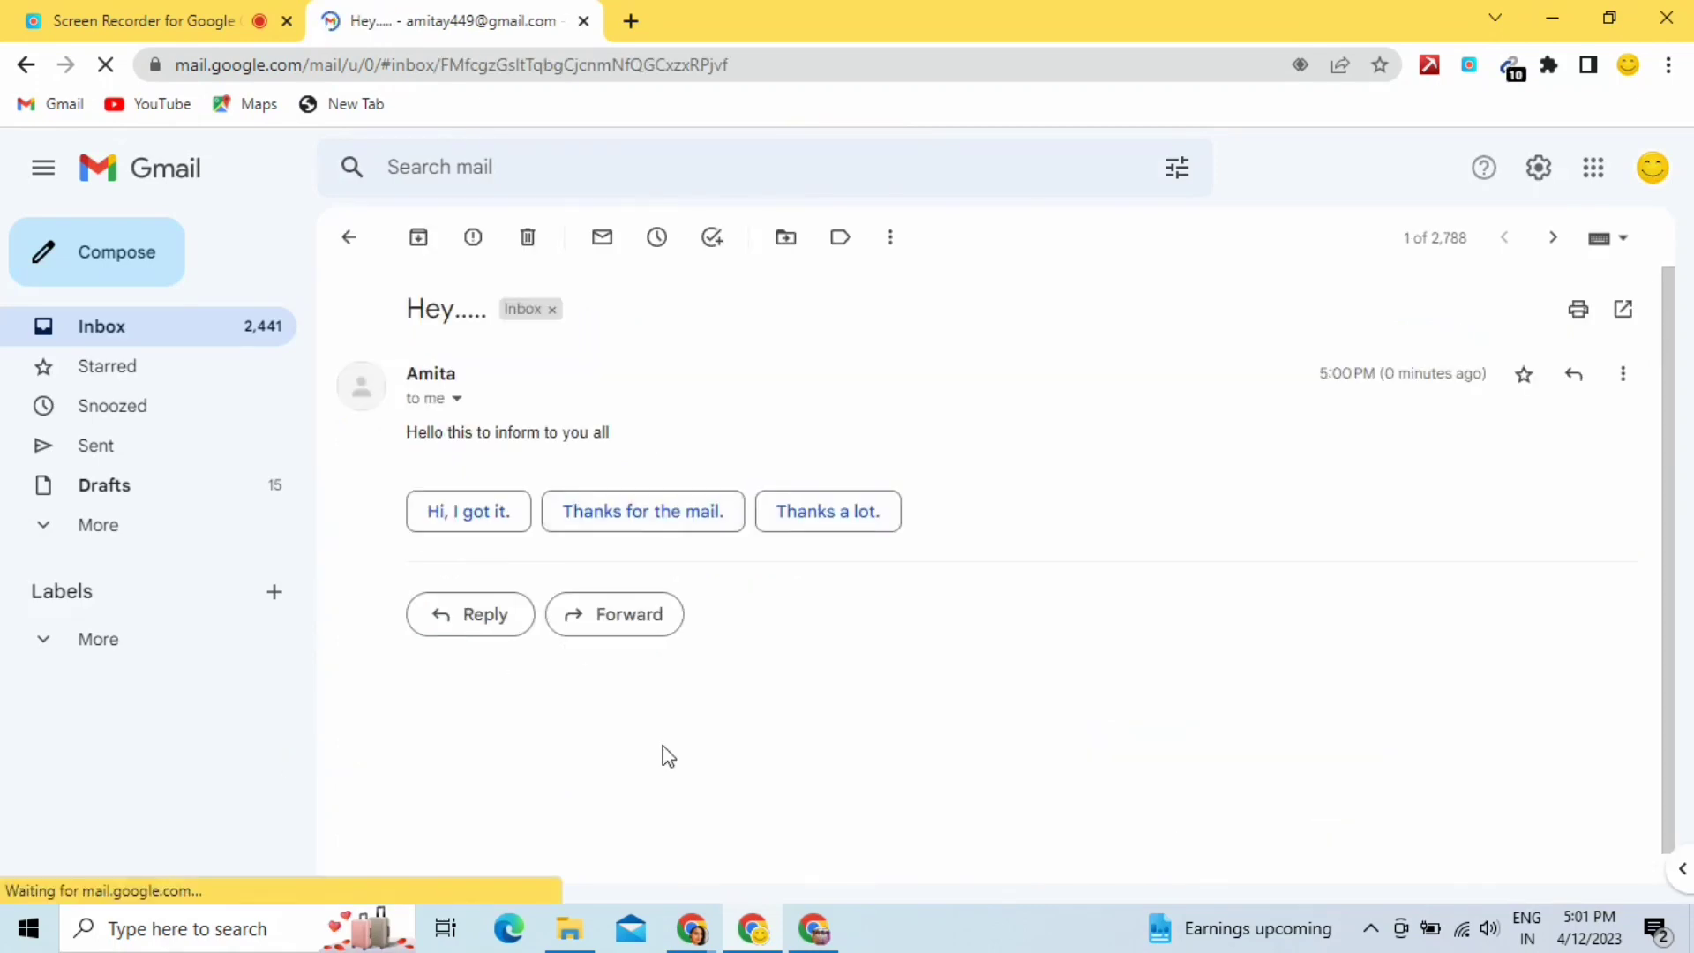